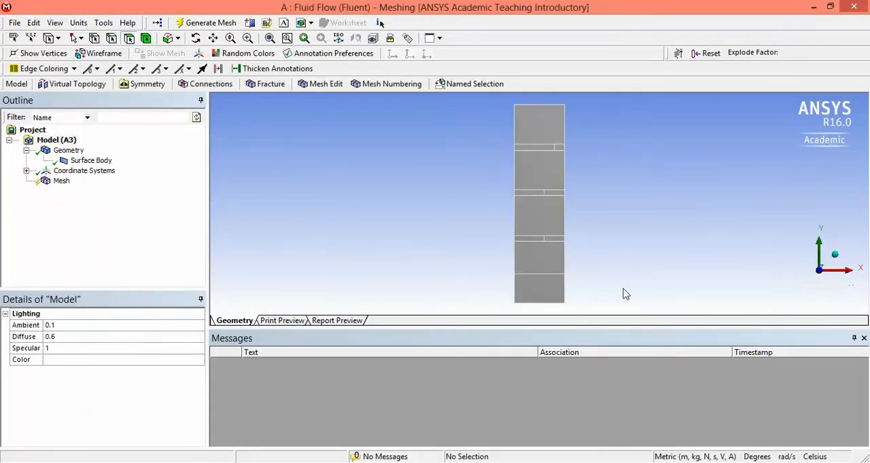
Step: Add an edge sizing to the top edge, the bottom edge and the full-width horizontal line just above the bottom
left_click(60, 181)
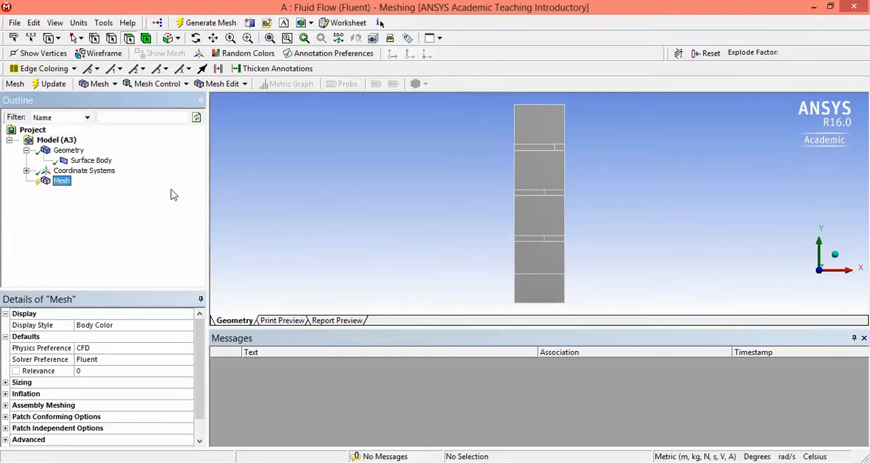
left_click(112, 39)
left_click(548, 106)
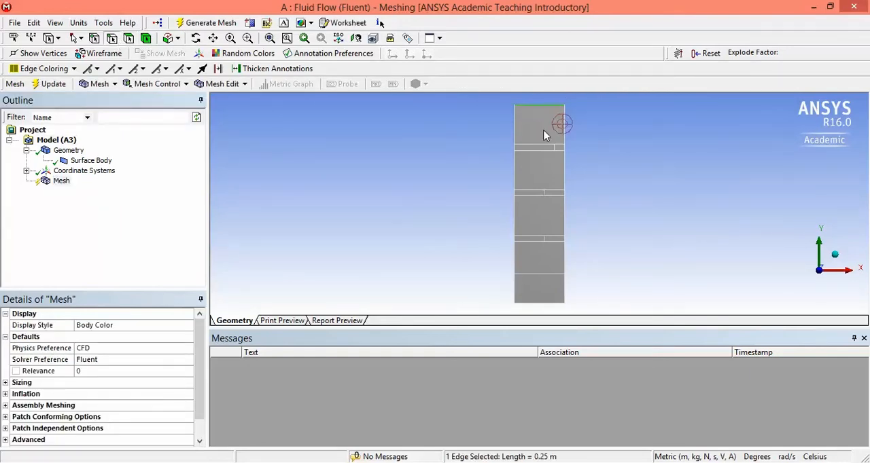
left_click(548, 273, "ctrl")
left_click(548, 303, "ctrl")
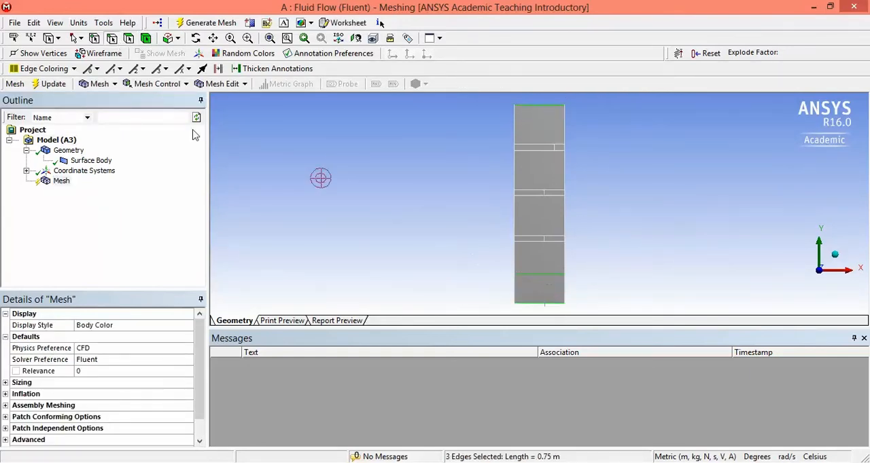
left_click(155, 84)
left_click(166, 129)
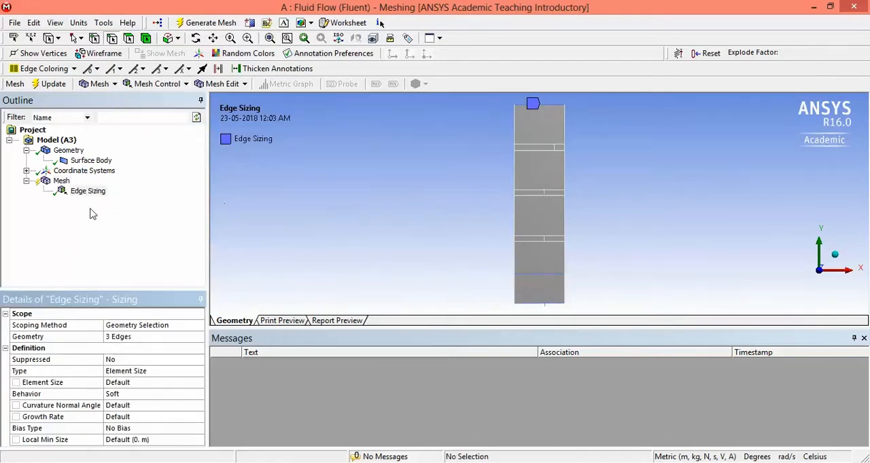
Step: Define the horizontal edges' sizing by Number of Divisions, with 150 divisions and Hard behavior
left_click(133, 385)
left_click(168, 372)
left_click(199, 372)
left_click(139, 390)
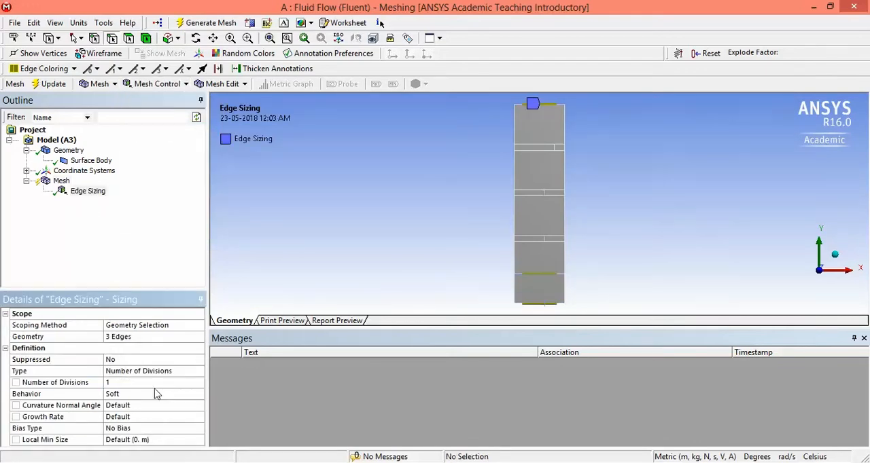
left_click(133, 386)
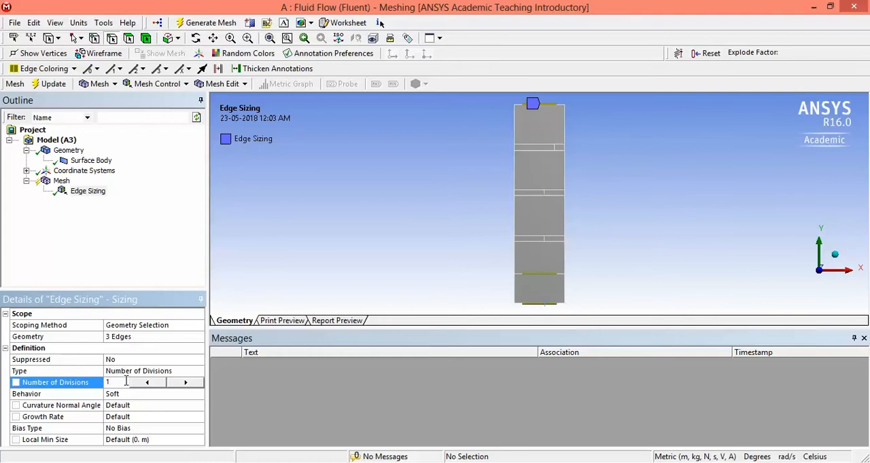
type("150")
key("Return")
left_click(158, 398)
left_click(201, 395)
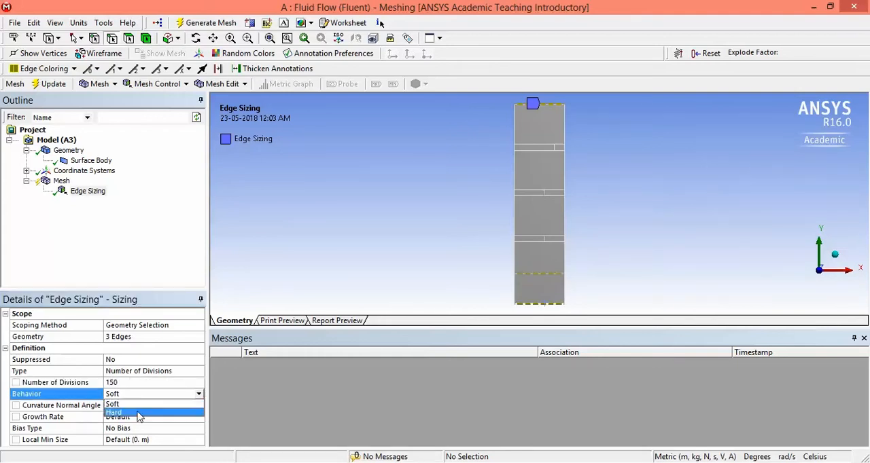
left_click(140, 416)
left_click(95, 245)
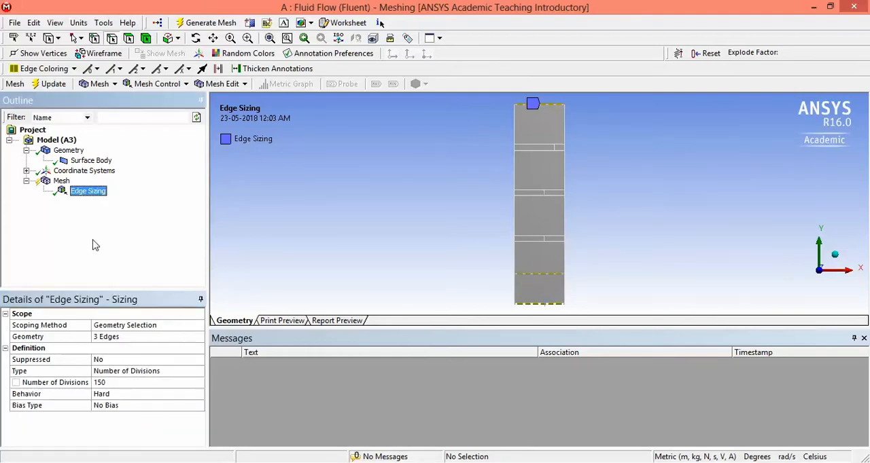
left_click(517, 127)
left_click(564, 128, "ctrl")
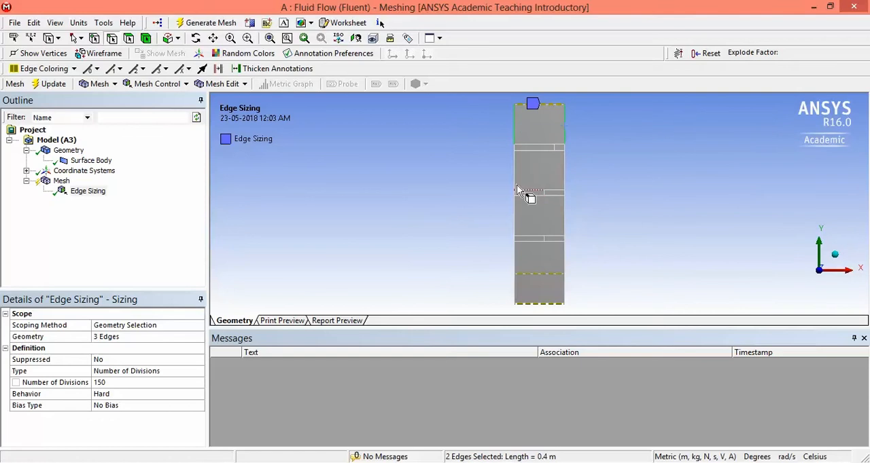
left_click(564, 173, "ctrl")
left_click(517, 230, "ctrl")
left_click(91, 193)
left_click(128, 41)
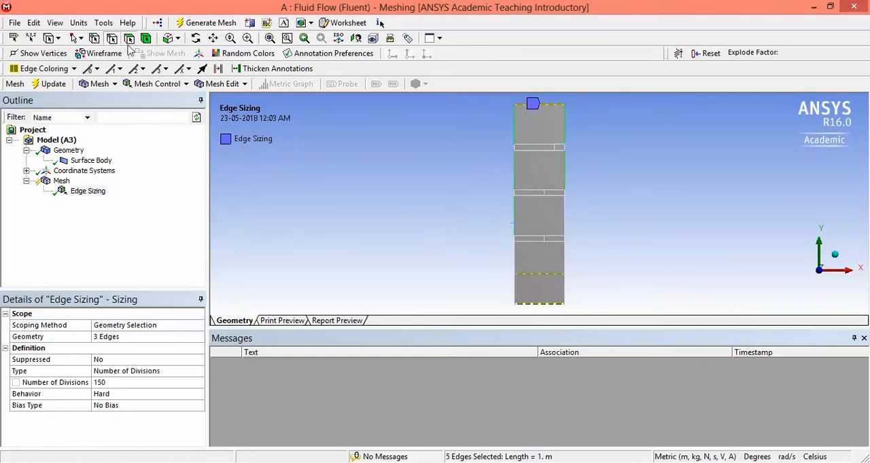
left_click(86, 192)
left_click(88, 160)
left_click(88, 191)
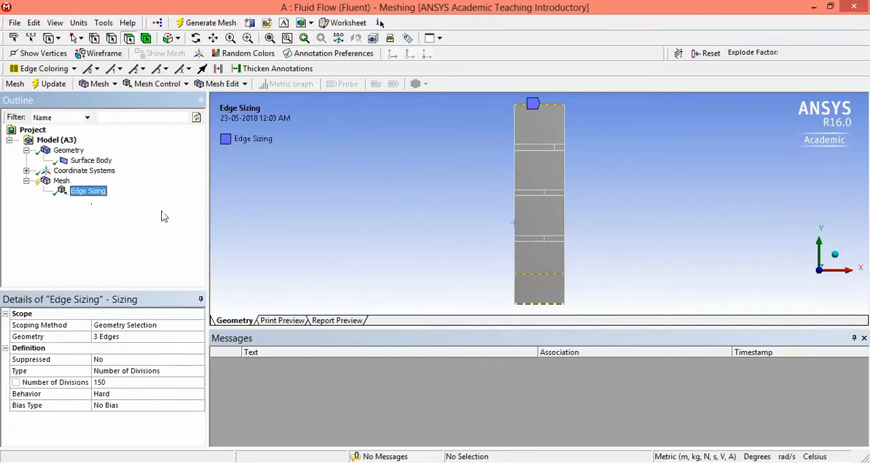
Step: Add an edge sizing to the ten long vertical side edges of the five large regions
left_click(112, 38)
left_click(516, 131)
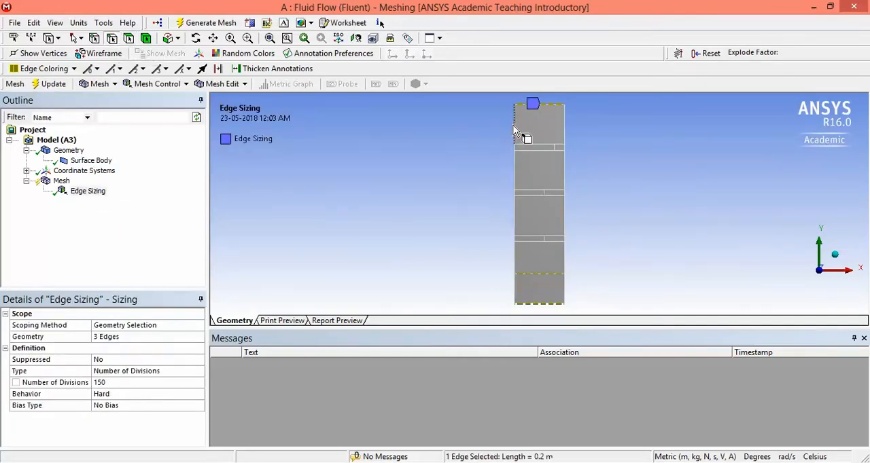
left_click(563, 134, "ctrl")
left_click(515, 174, "ctrl")
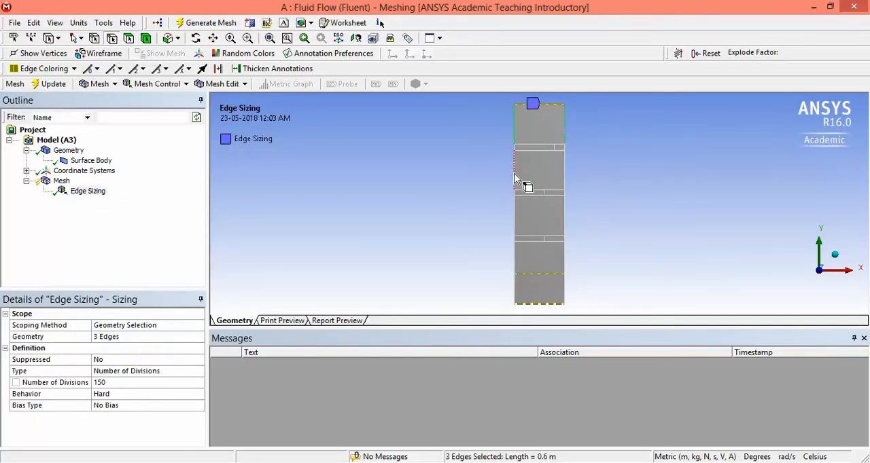
left_click(564, 170, "ctrl")
left_click(516, 220, "ctrl")
left_click(564, 216, "ctrl")
left_click(566, 254, "ctrl")
left_click(516, 288, "ctrl")
left_click(566, 289, "ctrl")
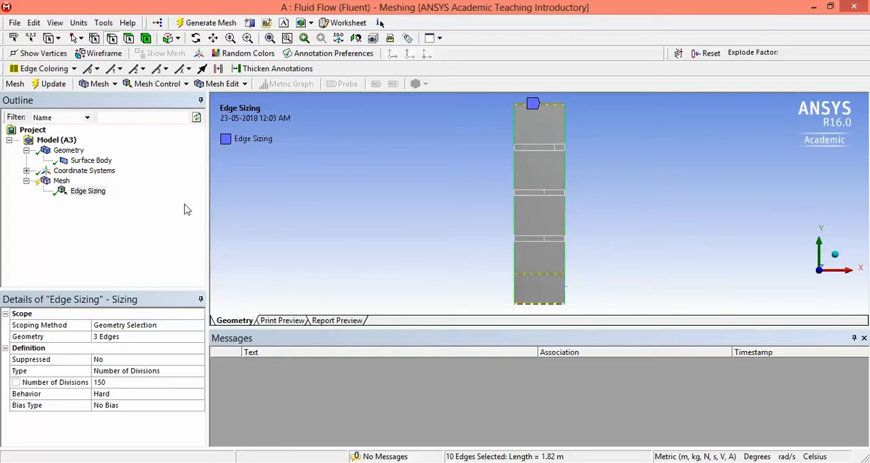
left_click(167, 85)
left_click(161, 129)
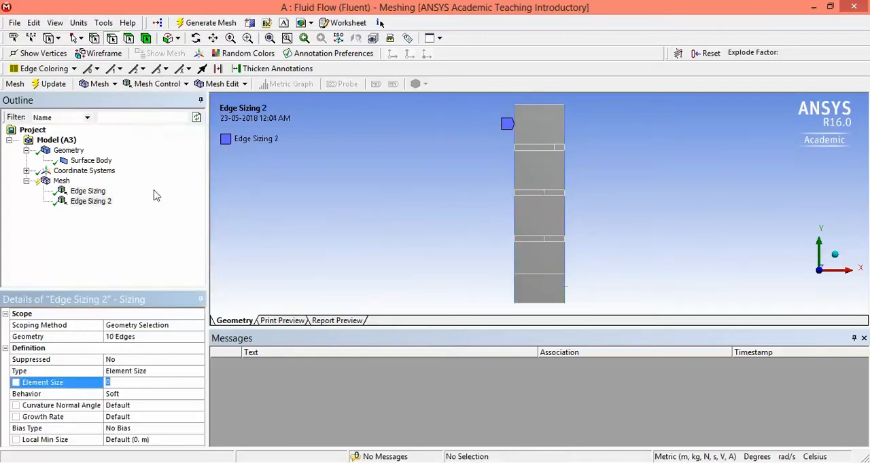
Step: Define the vertical side edges' sizing by Number of Divisions, with 100 divisions and Hard behavior
left_click(171, 373)
left_click(199, 371)
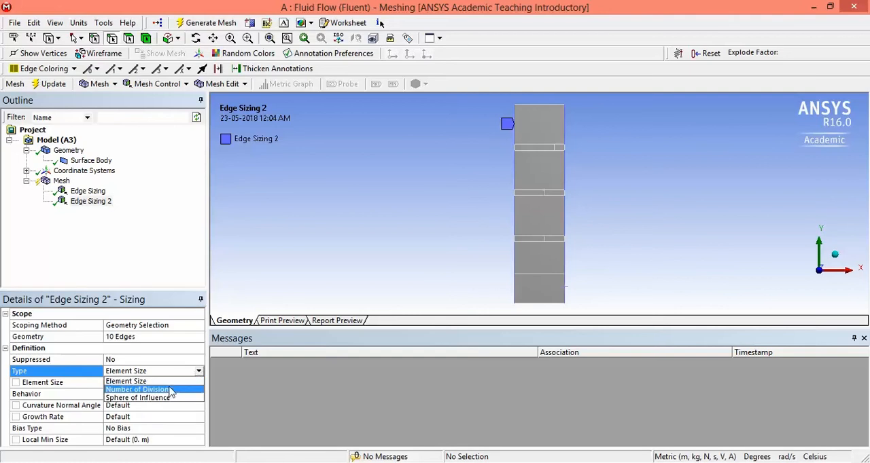
left_click(150, 394)
left_click(129, 382)
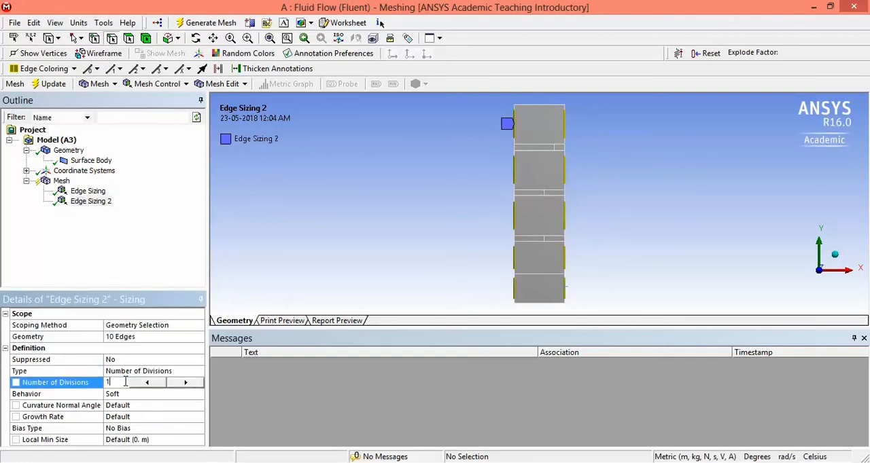
type("100")
key("Return")
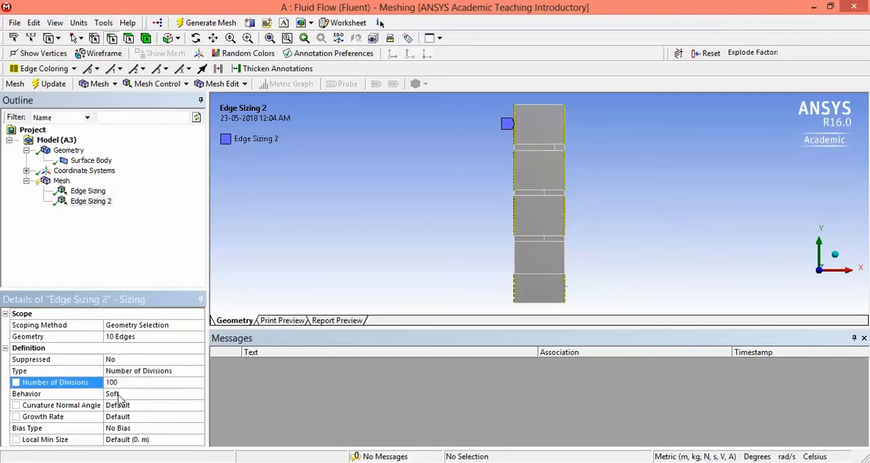
left_click(123, 394)
left_click(198, 395)
left_click(114, 412)
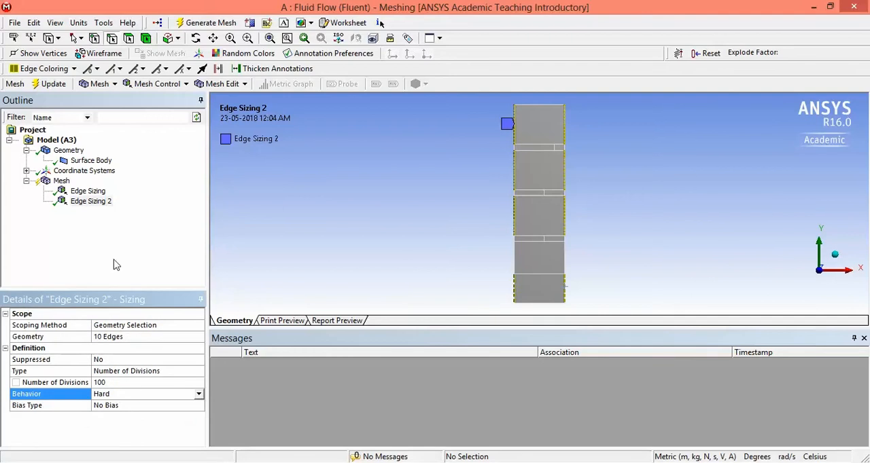
left_click(115, 261)
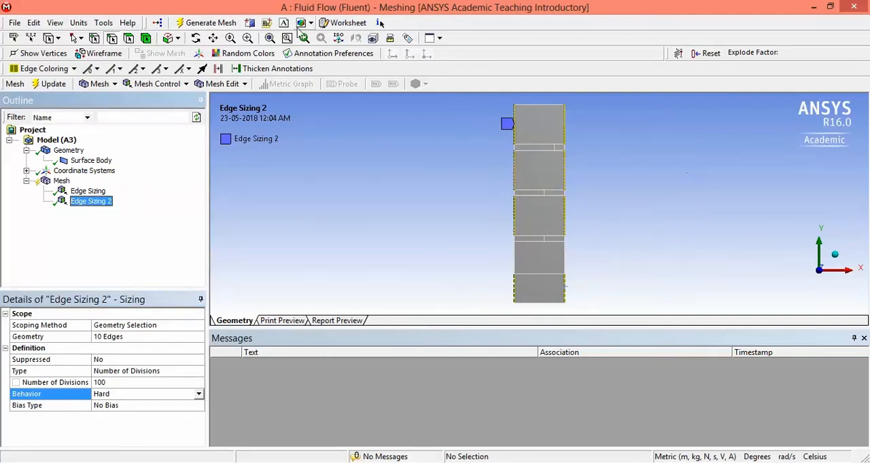
Step: Add an edge sizing to the nine short vertical edges in the three thin horizontal strips
left_click(247, 38)
left_click_drag(500, 140, 606, 281)
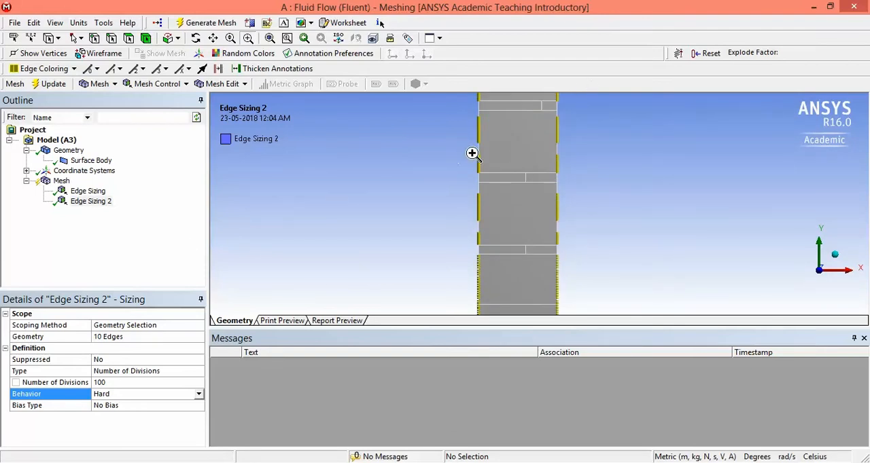
scroll(492, 142, "up", 1)
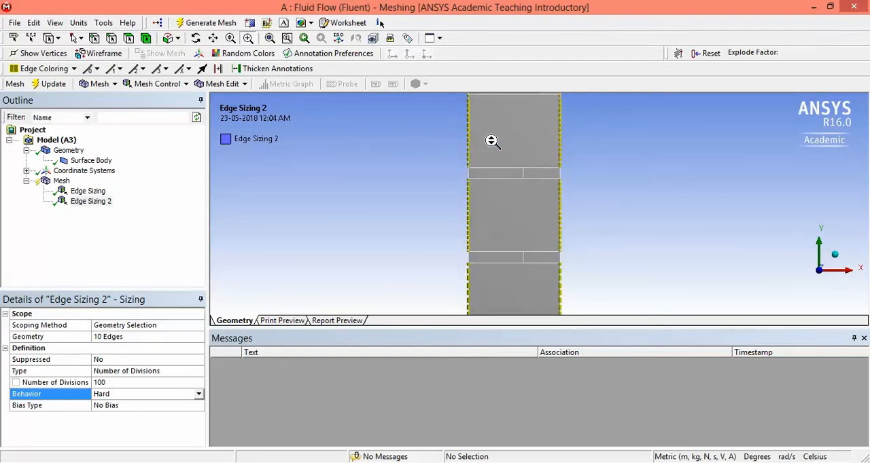
scroll(492, 141, "up", 5)
scroll(492, 142, "down", 6)
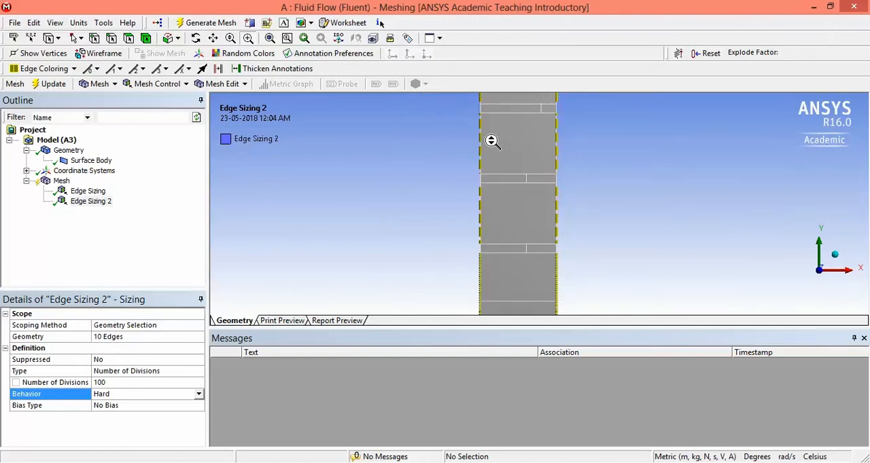
scroll(492, 142, "down", 1)
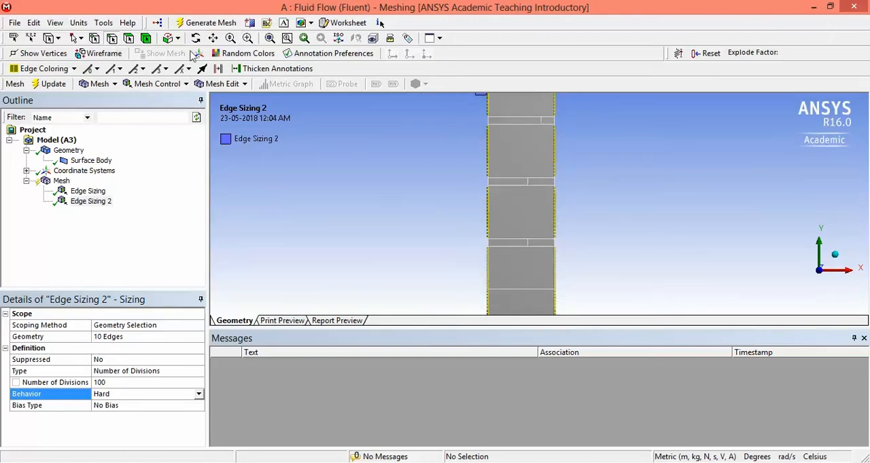
left_click(492, 124)
left_click(548, 129, "ctrl")
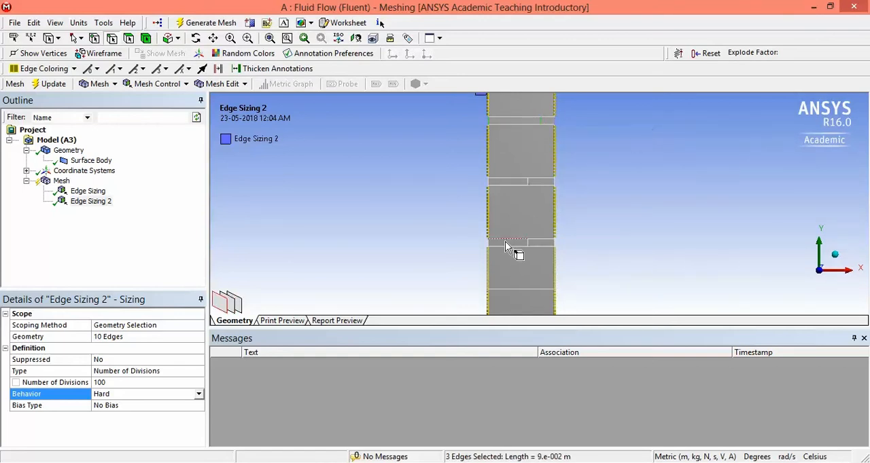
left_click(490, 191, "ctrl")
left_click(488, 184, "ctrl")
left_click(526, 181, "ctrl")
left_click(555, 245, "ctrl")
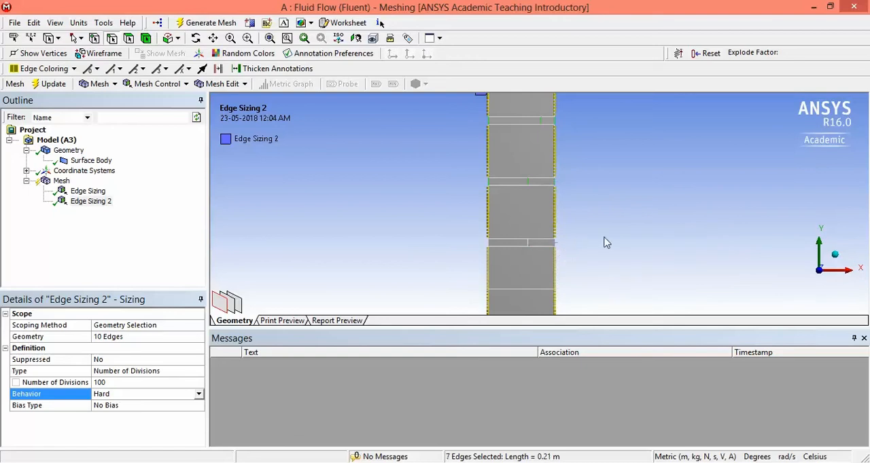
left_click(530, 246, "ctrl")
left_click(487, 247, "ctrl")
left_click(161, 85)
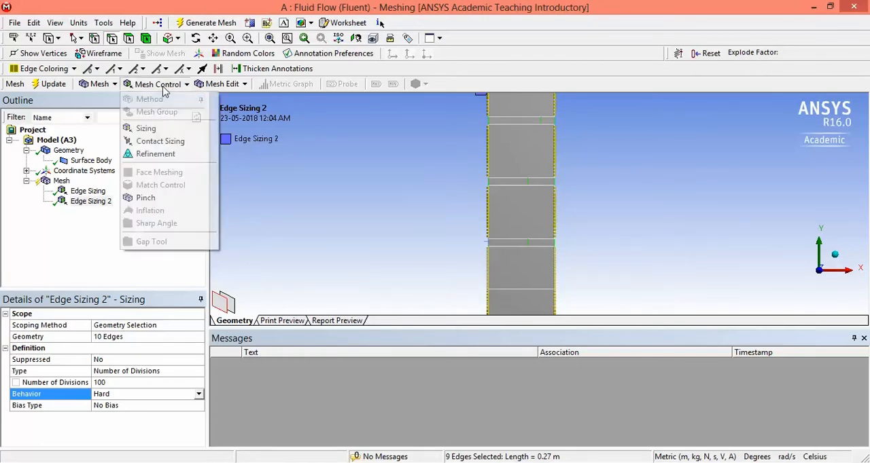
left_click(147, 129)
Step: Define the short strip edges' sizing by Number of Divisions, with 30 divisions and Hard behavior
left_click(163, 371)
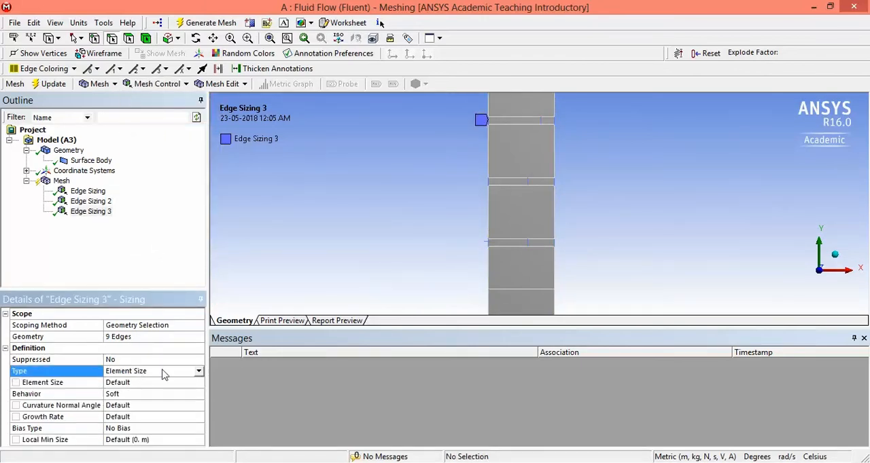
left_click(199, 371)
left_click(130, 392)
left_click(123, 382)
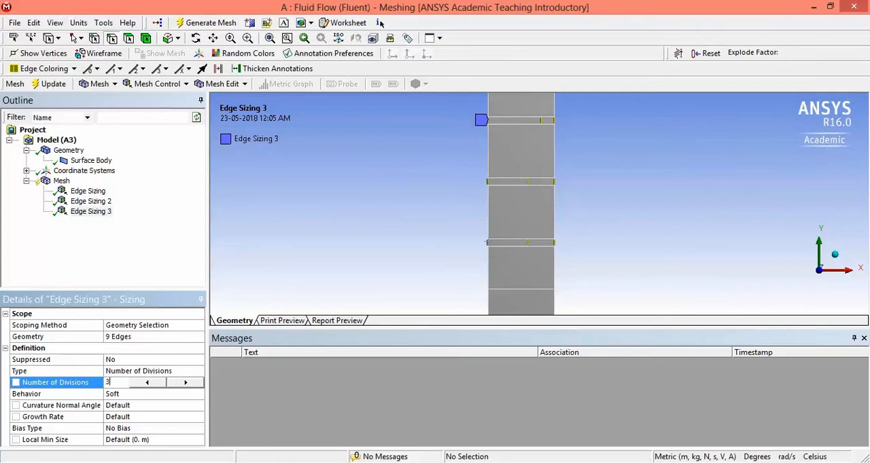
left_click(138, 395)
left_click(198, 394)
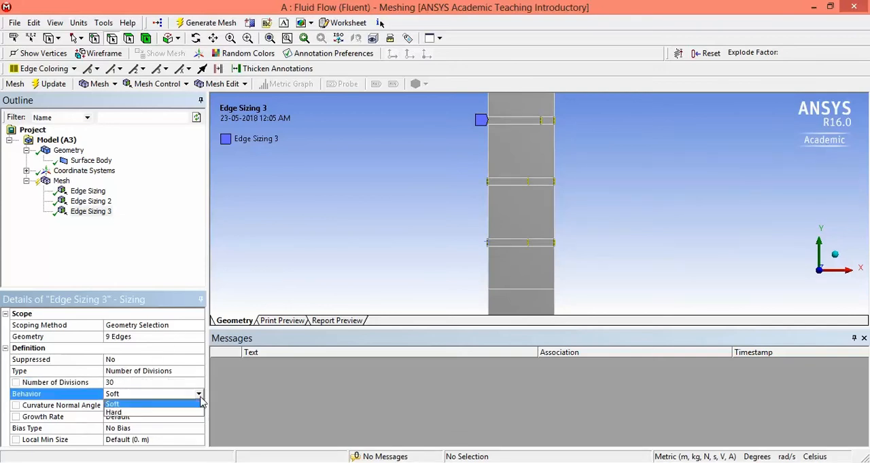
left_click(139, 416)
left_click(130, 246)
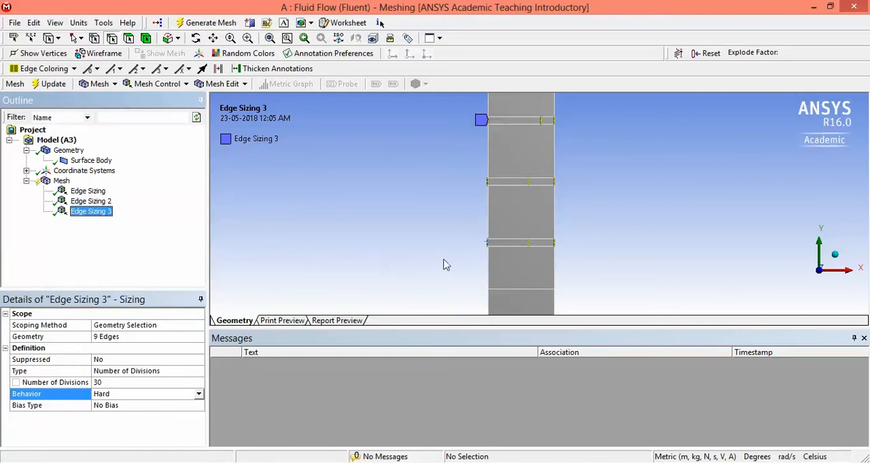
Step: Add an edge sizing to the two longer horizontal edges of the topmost thin strip
left_click(411, 253)
scroll(410, 253, "down", 3)
scroll(410, 257, "up", 4)
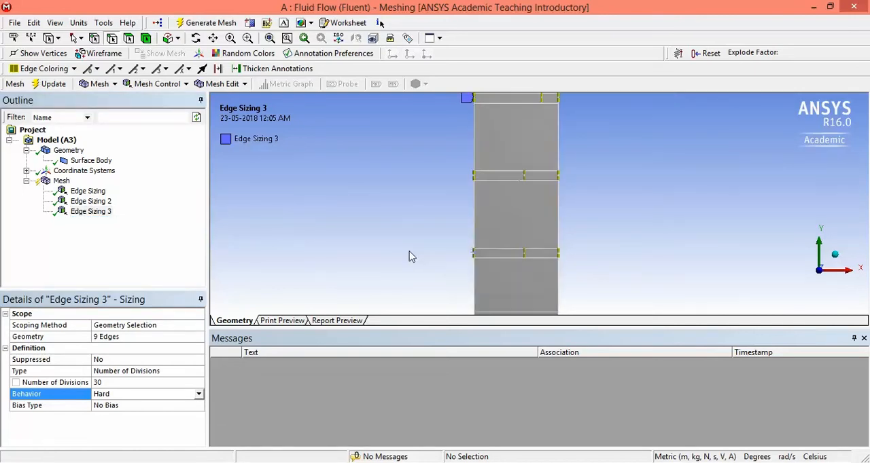
scroll(410, 257, "down", 2)
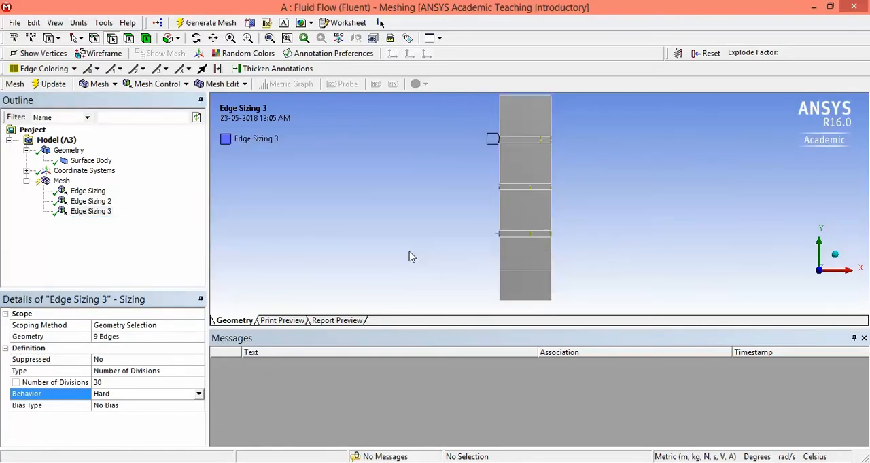
left_click(166, 84)
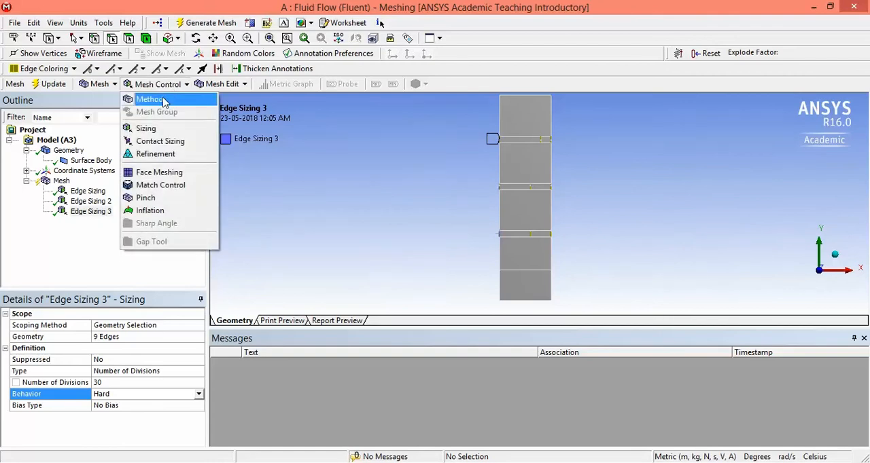
left_click(162, 130)
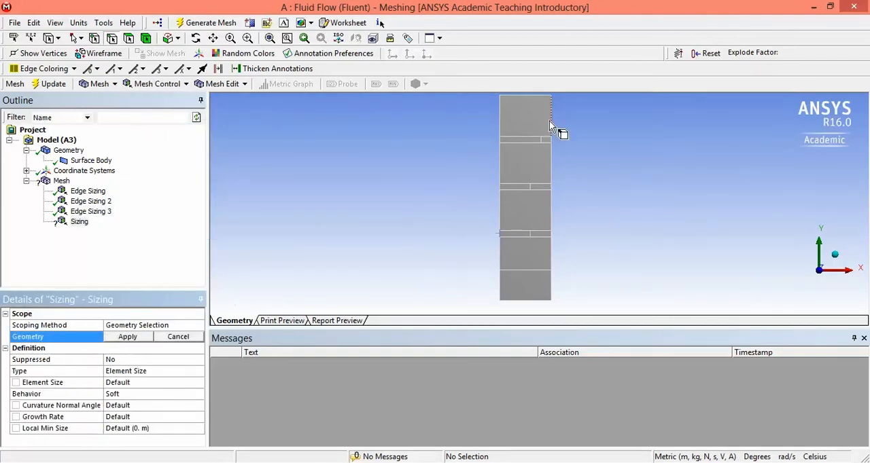
left_click(530, 140)
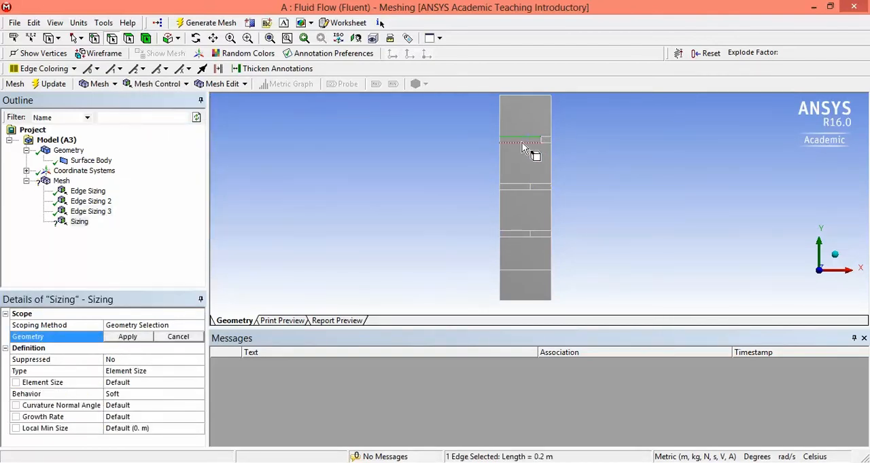
left_click(523, 144, "ctrl")
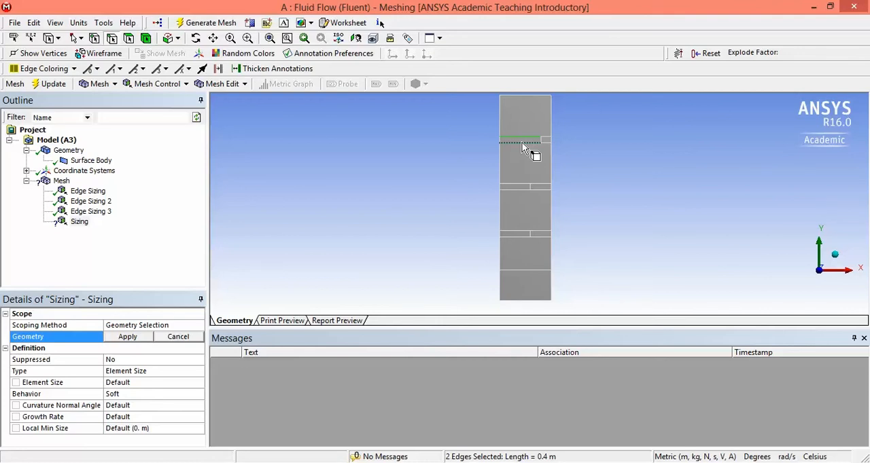
left_click(128, 337)
Step: Define the topmost strip's longer edges by Number of Divisions, with 120 divisions and Hard behavior
left_click(138, 359)
left_click(194, 374)
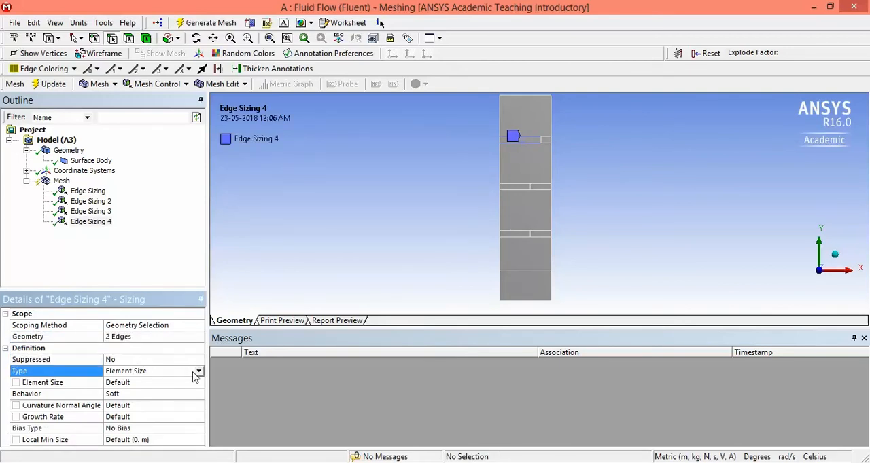
left_click(197, 372)
left_click(164, 389)
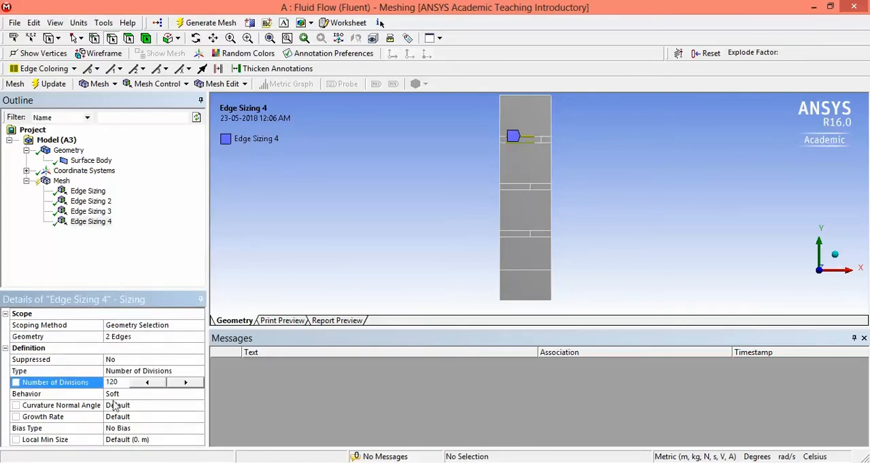
left_click(114, 405)
left_click(131, 395)
left_click(199, 395)
left_click(133, 416)
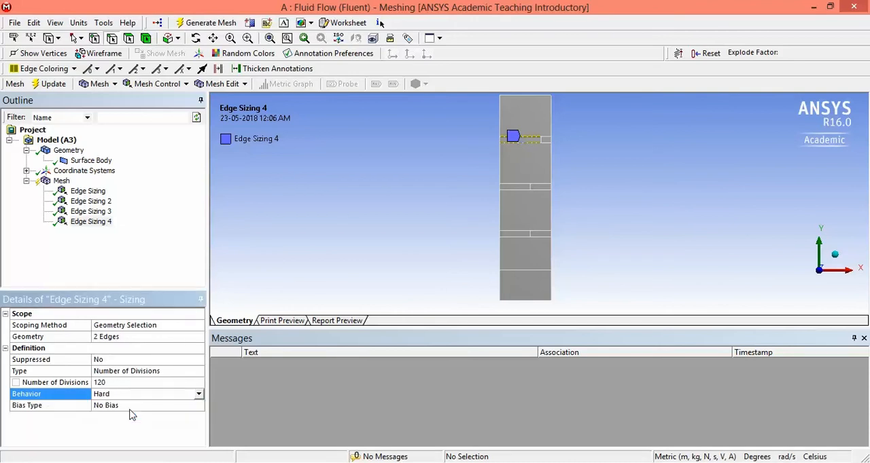
Step: Add an edge sizing to the two short horizontal edges at the right end of the topmost thin strip
left_click(161, 83)
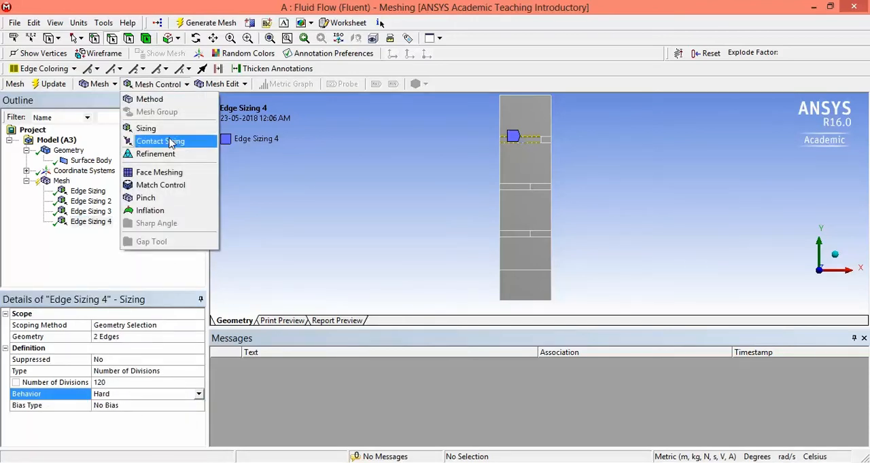
left_click(163, 127)
left_click(548, 141)
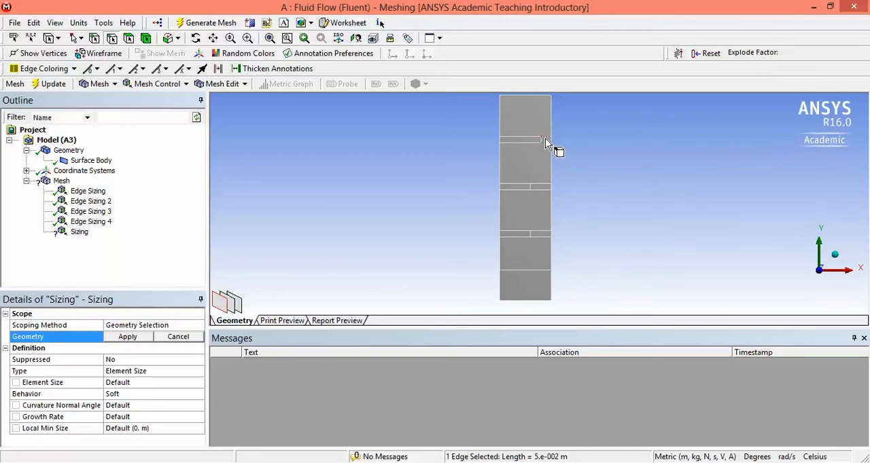
left_click(549, 141, "ctrl")
left_click(137, 336)
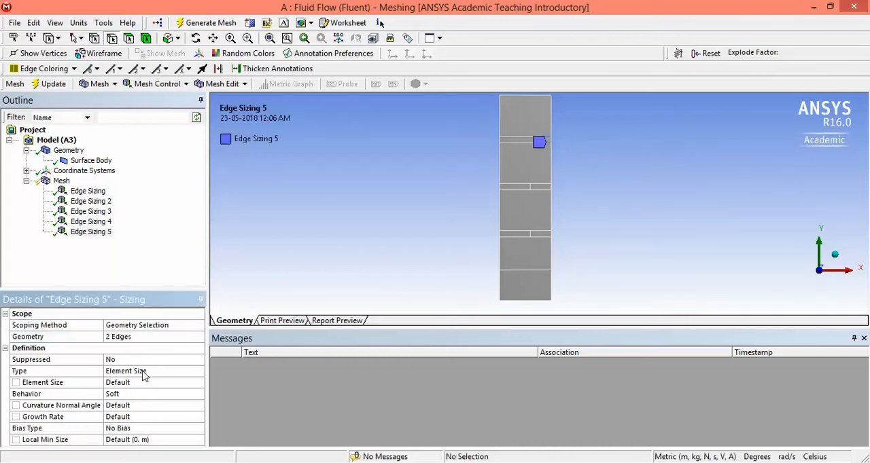
Step: Define the topmost strip's short horizontal edges by Number of Divisions, with 30 divisions and Hard behavior
left_click(134, 373)
left_click(198, 371)
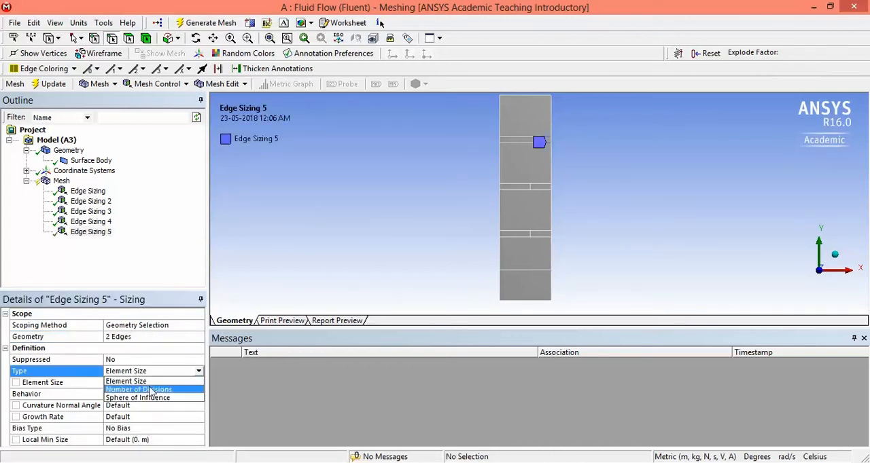
left_click(136, 386)
left_click(125, 383)
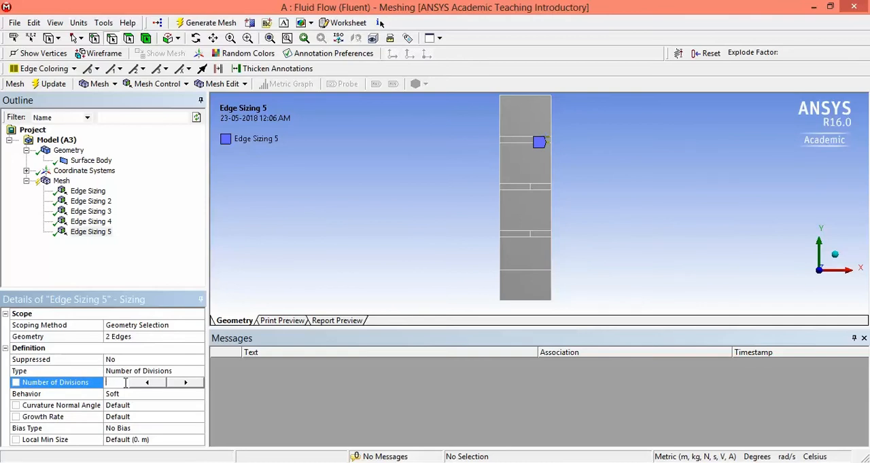
type("30")
left_click(142, 394)
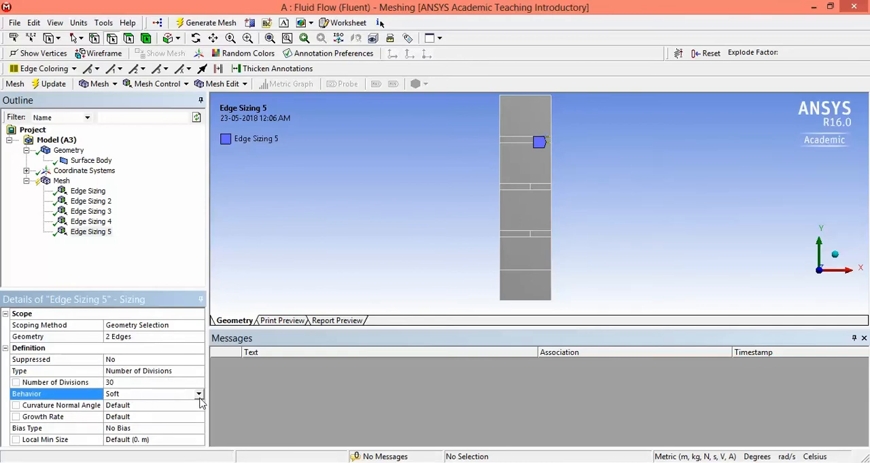
left_click(199, 394)
left_click(157, 413)
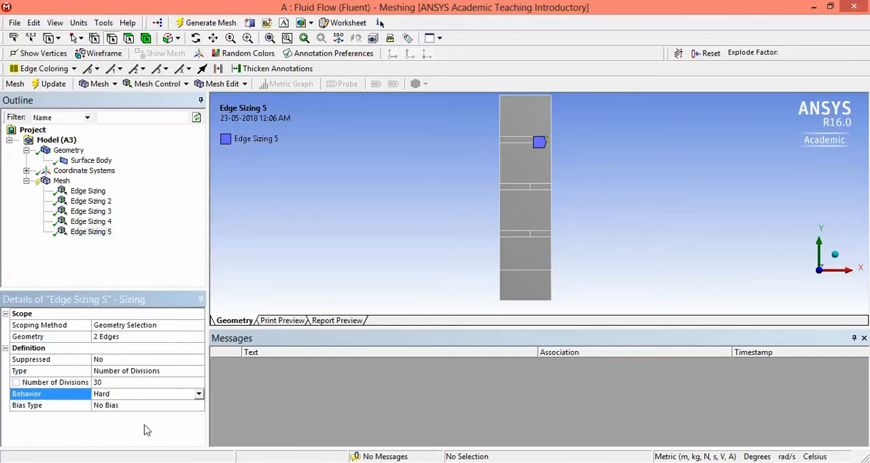
Step: Add an edge sizing to the four longer horizontal edges of the middle and lowest thin strips
left_click(165, 86)
left_click(167, 130)
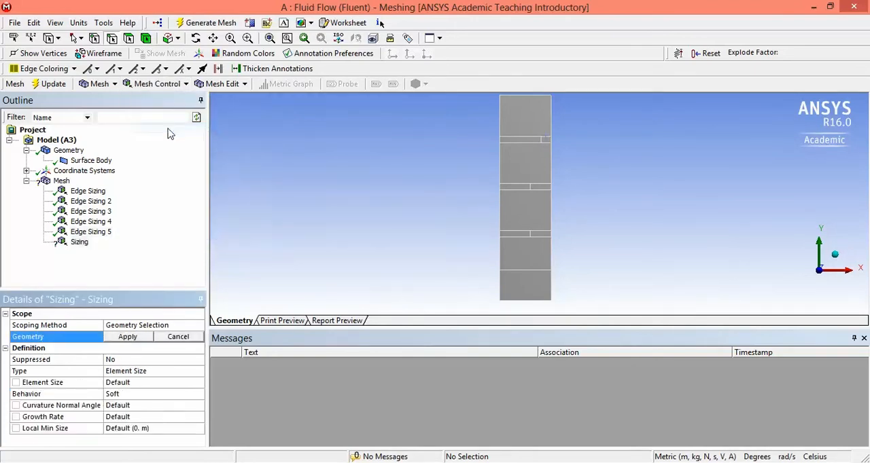
left_click(519, 185)
left_click(521, 189, "ctrl")
left_click(515, 233, "ctrl")
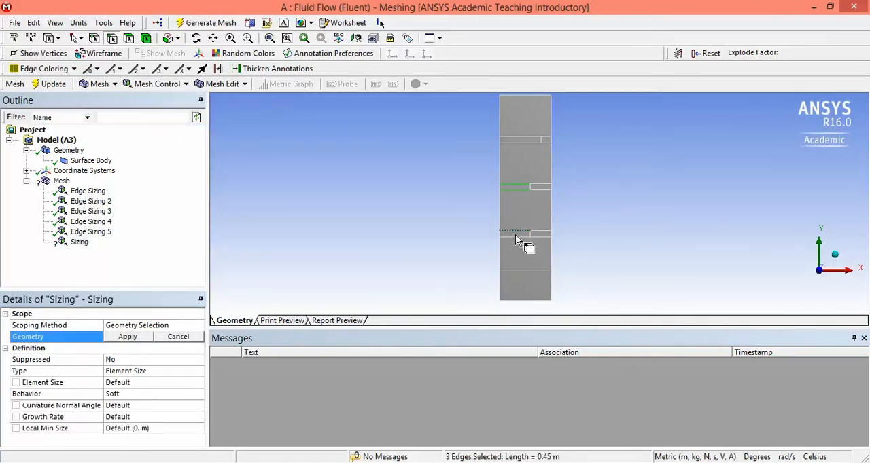
left_click(515, 237, "ctrl")
left_click(128, 337)
Step: Define the longer edges of the two lower strips by Number of Divisions, with 90 divisions and Hard behavior
left_click(173, 394)
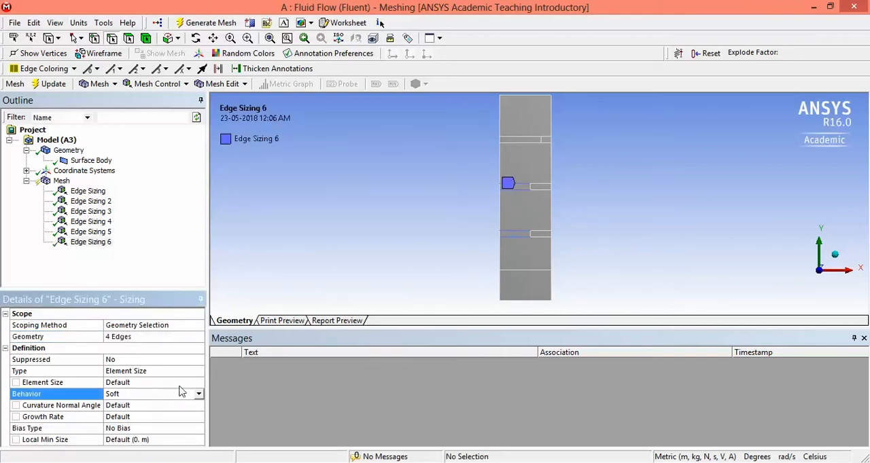
left_click(174, 371)
left_click(198, 371)
left_click(136, 392)
left_click(128, 382)
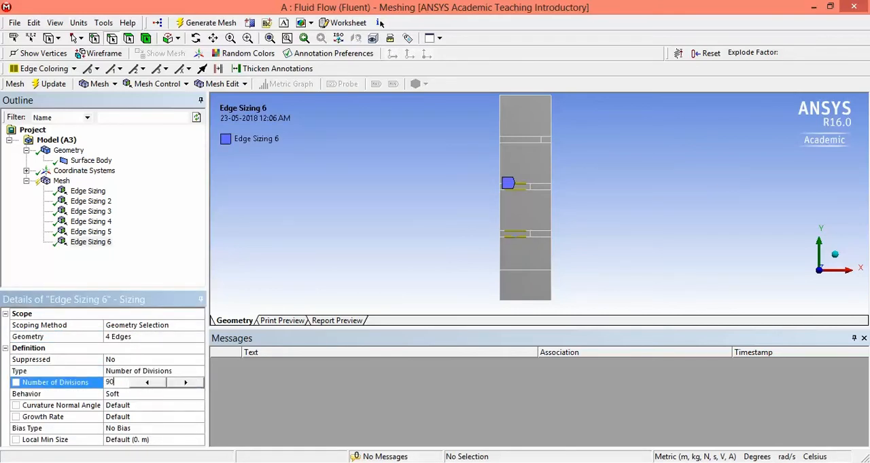
type("90")
left_click(127, 395)
left_click(199, 394)
left_click(136, 416)
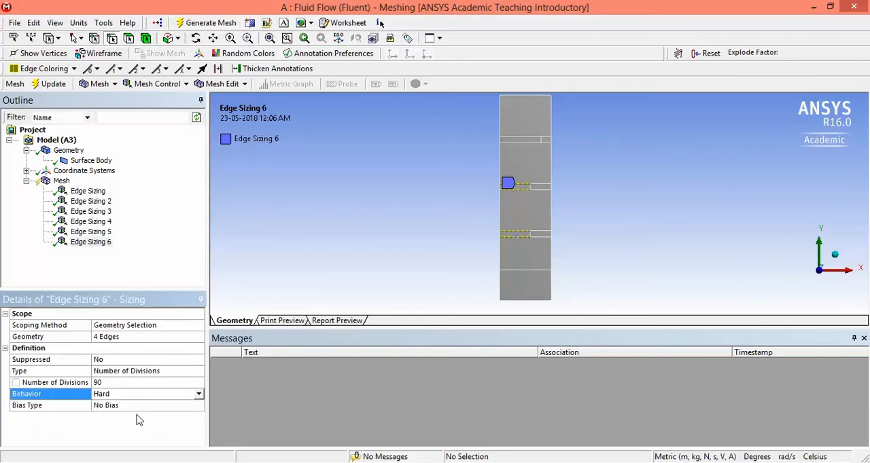
Step: Add an edge sizing to the four shorter horizontal edges at the right of the middle and lowest thin strips
left_click(116, 271)
left_click(157, 83)
left_click(178, 129)
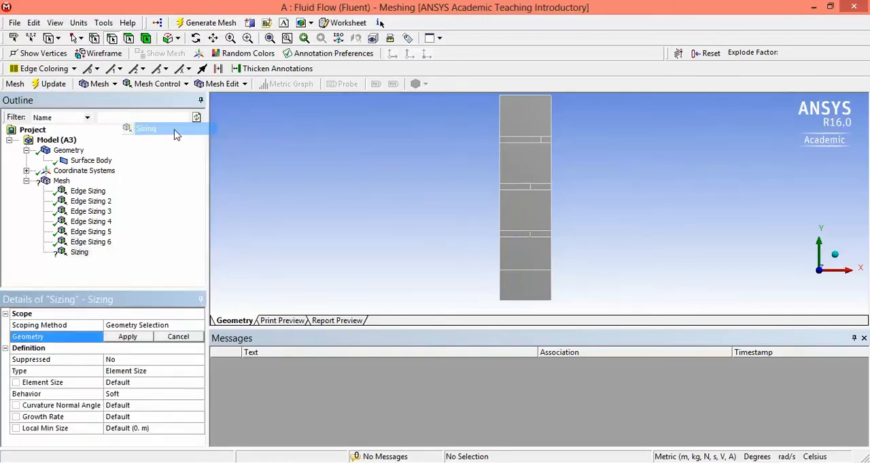
left_click(544, 186)
left_click(547, 190, "ctrl")
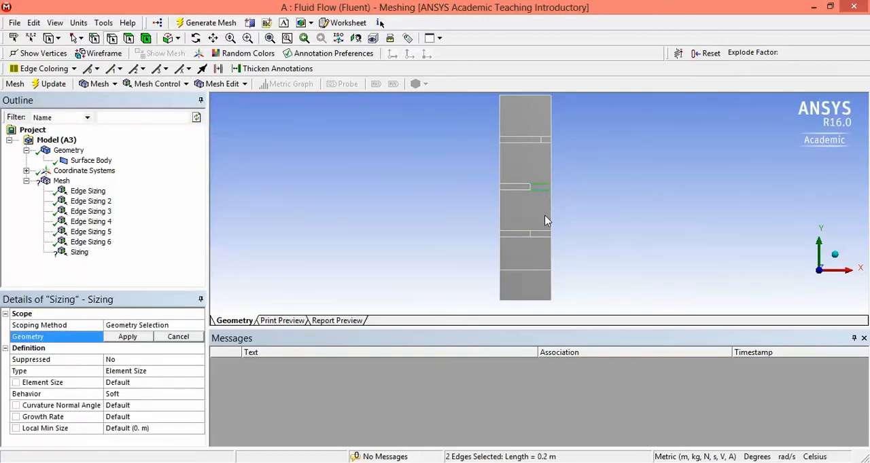
left_click(547, 233, "ctrl")
left_click(547, 238, "ctrl")
left_click(128, 337)
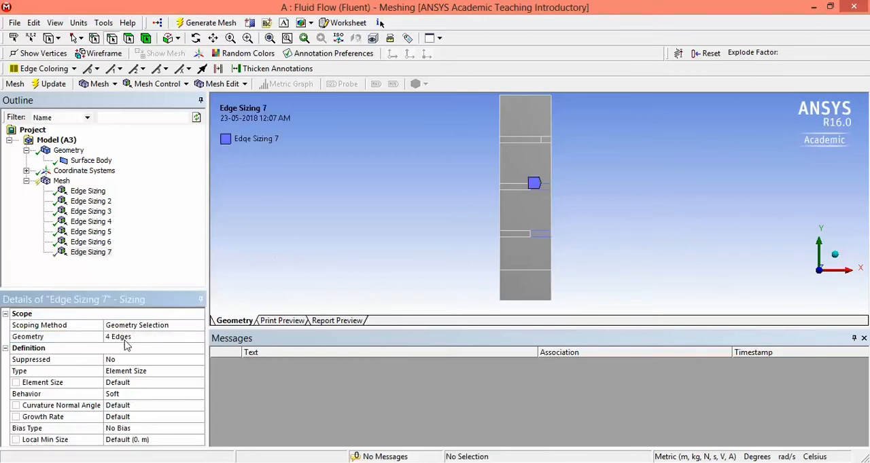
Step: Define the shorter edges of the two lower strips by Number of Divisions, with 60 divisions and Hard behavior
left_click(124, 400)
left_click(151, 372)
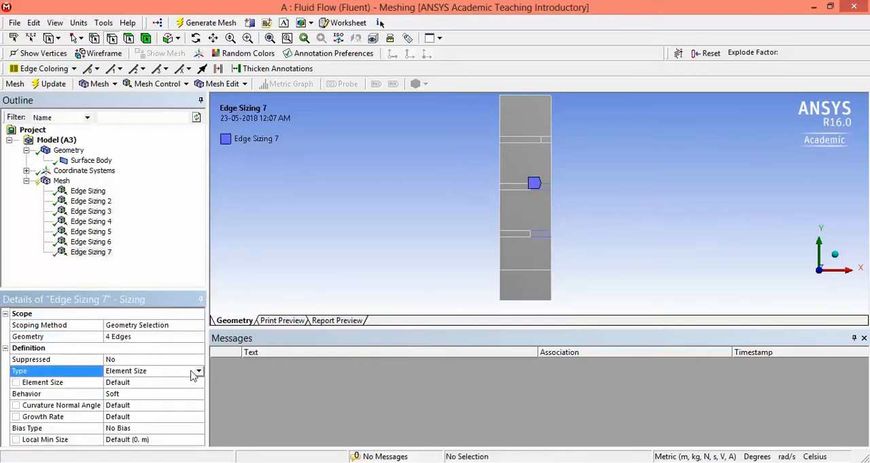
left_click(199, 373)
left_click(155, 392)
left_click(125, 384)
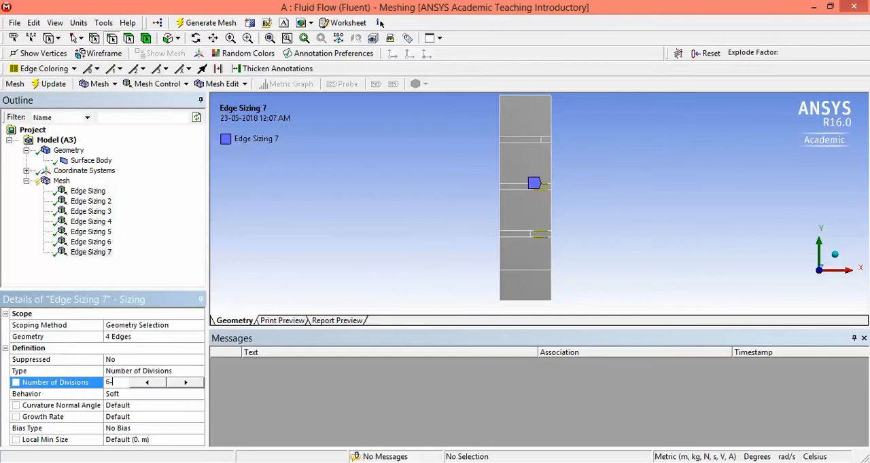
left_click(122, 397)
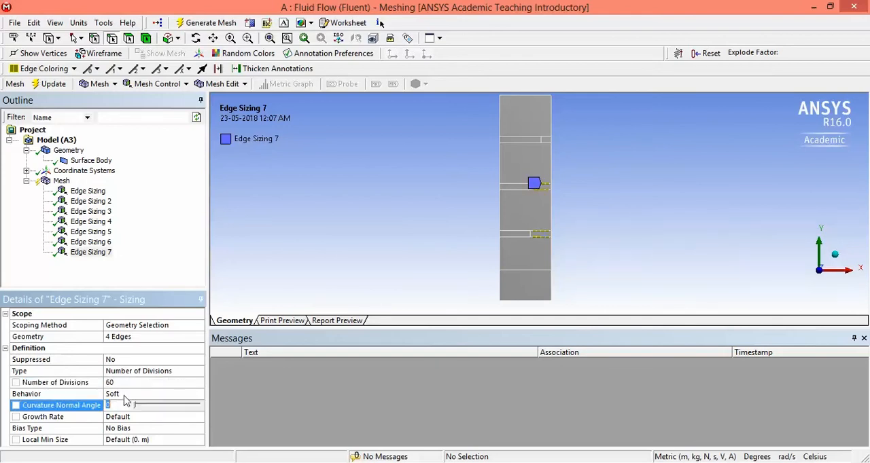
left_click(199, 395)
left_click(128, 413)
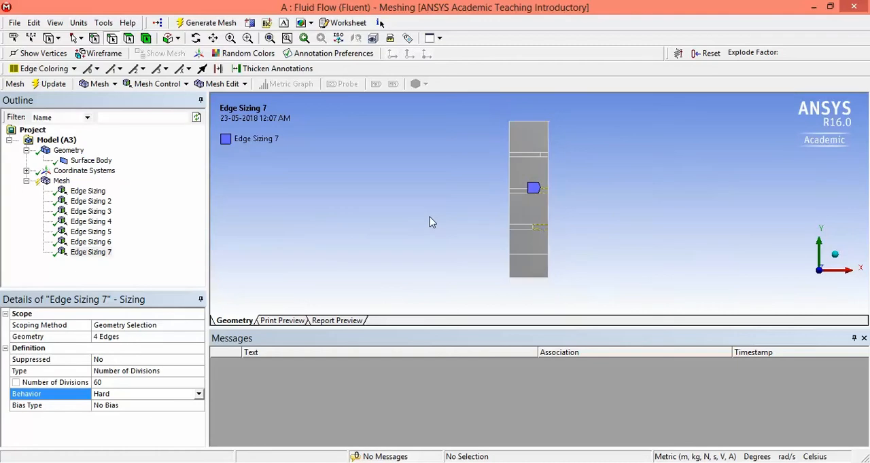
Step: Review the seven edge sizings one by one and update the mesh
left_click(92, 191)
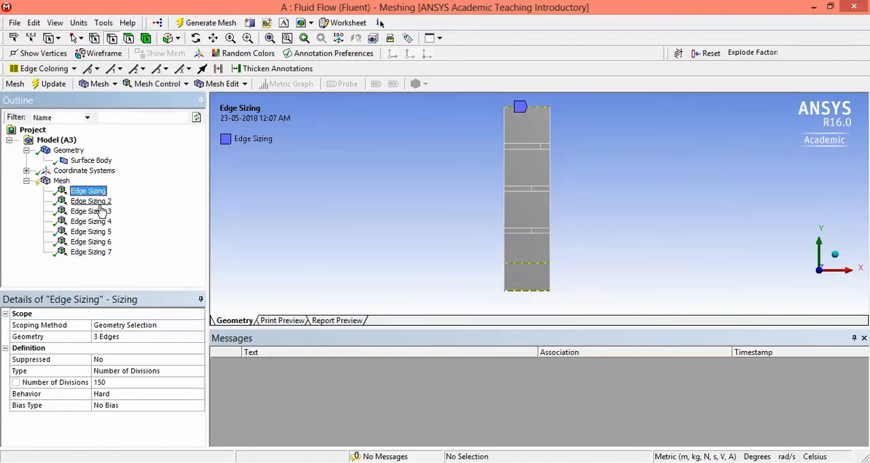
left_click(95, 202)
left_click(100, 211)
left_click(101, 221)
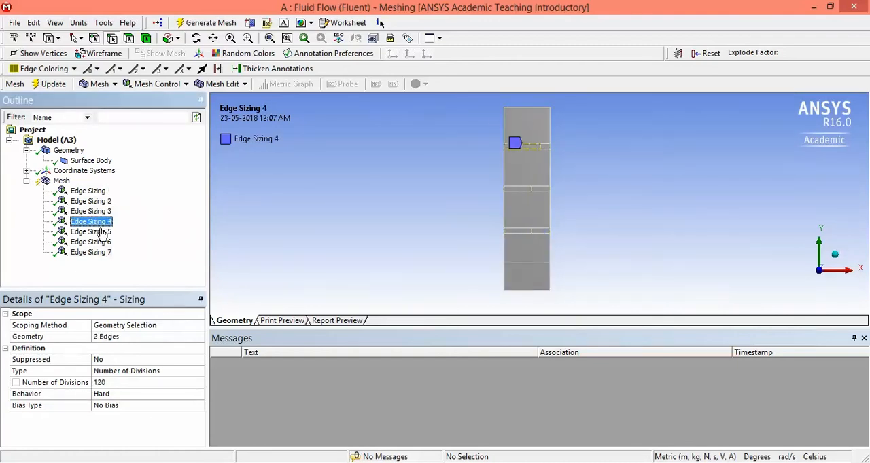
left_click(101, 232)
left_click(103, 242)
left_click(100, 253)
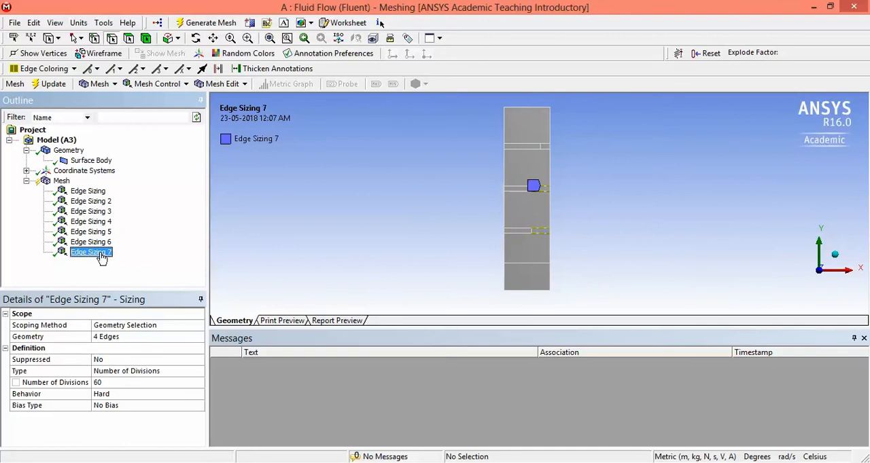
left_click(57, 182)
left_click(53, 85)
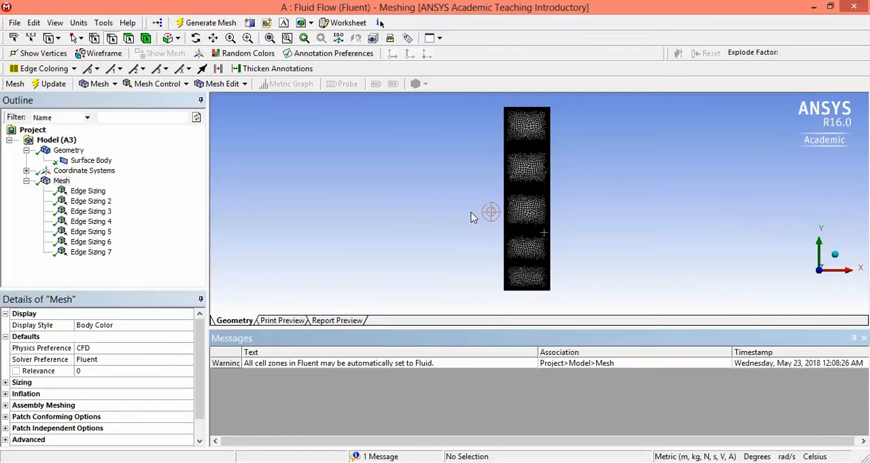
Step: Add a mapped face meshing control to the five large rectangular faces of the column
left_click(155, 84)
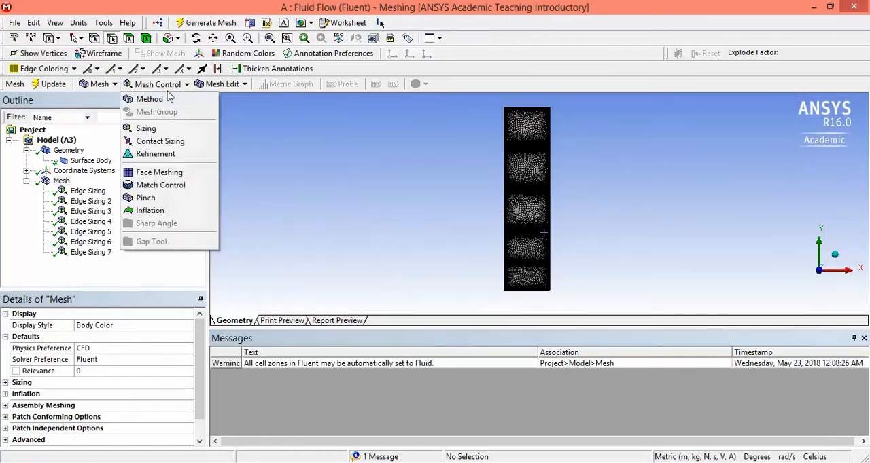
left_click(170, 172)
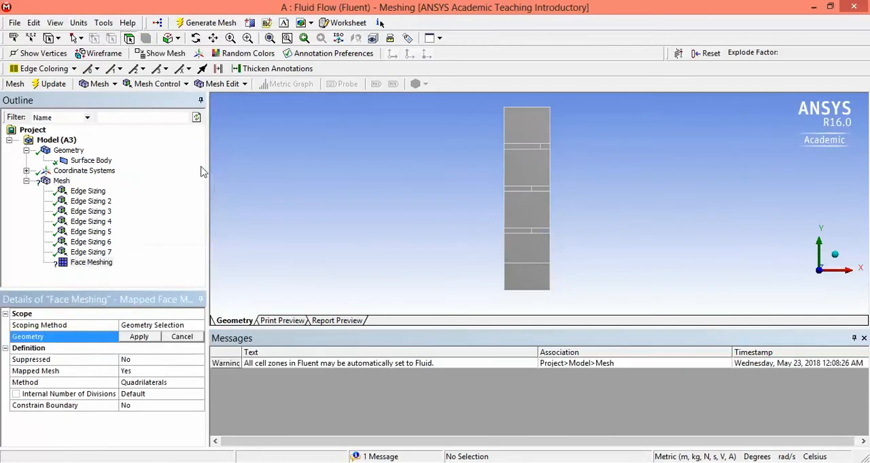
left_click(544, 138)
left_click(543, 165, "ctrl")
left_click(542, 218, "ctrl")
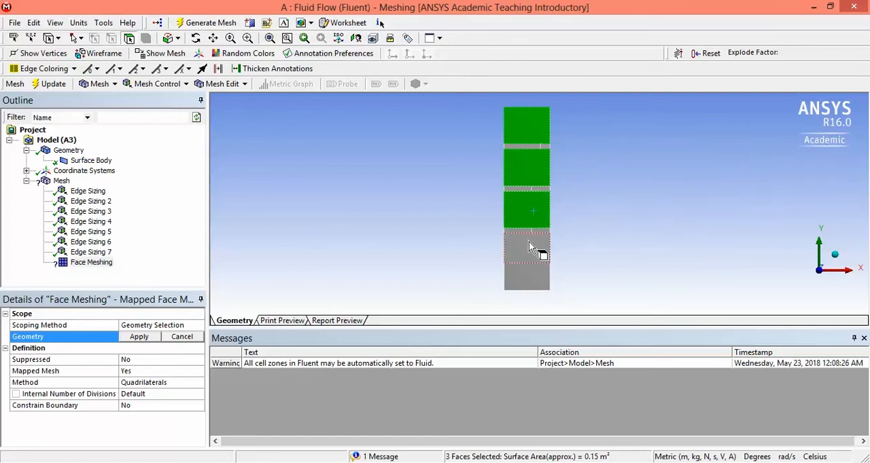
left_click(530, 279, "ctrl")
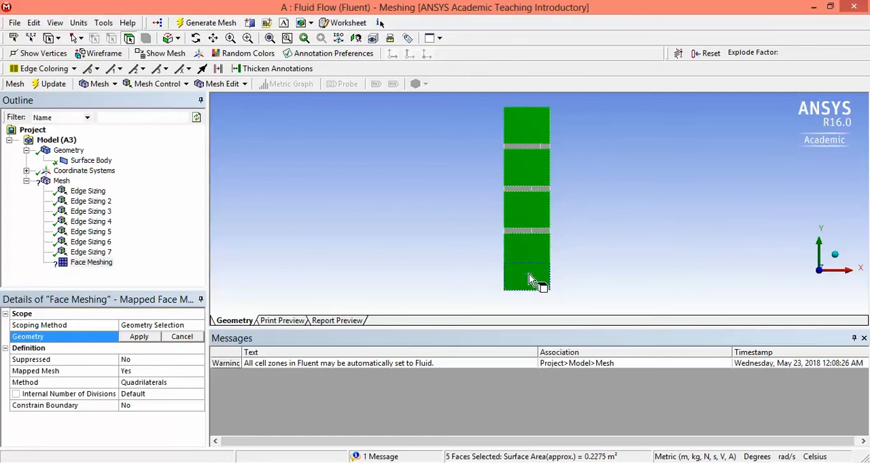
left_click(139, 338)
Step: Add another mapped face meshing control to the three longer left-hand faces of the thin strips
left_click(173, 85)
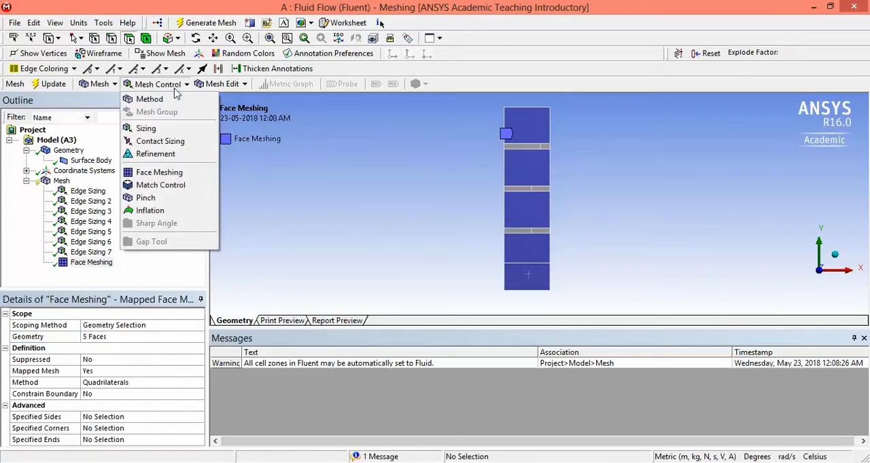
left_click(163, 173)
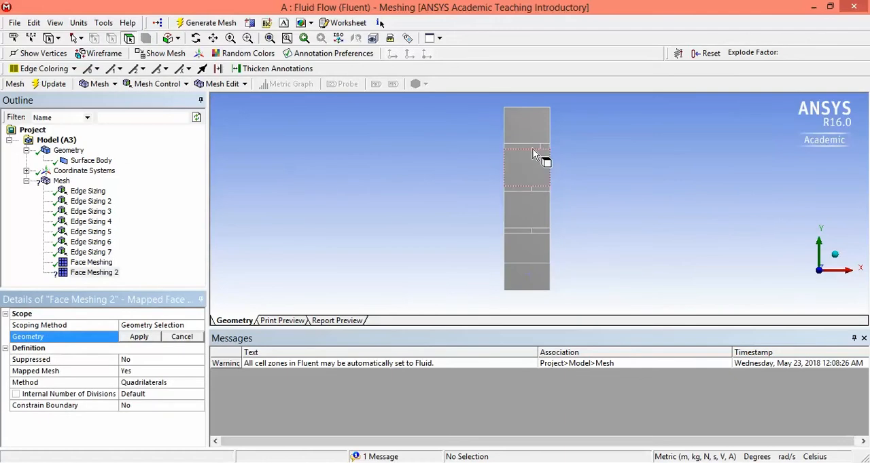
left_click(531, 151)
left_click(524, 216, "ctrl")
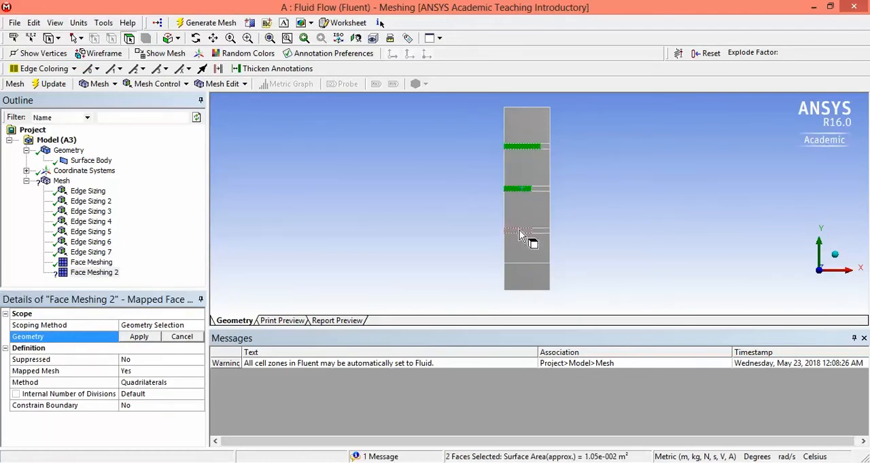
left_click(520, 235, "ctrl")
left_click(139, 337)
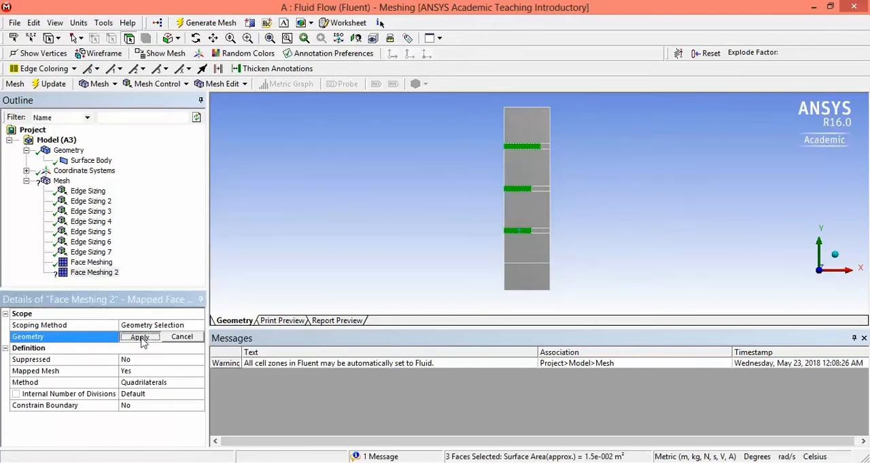
Step: Add a third mapped face meshing control to the three shorter right-hand faces of the thin strips
left_click(166, 84)
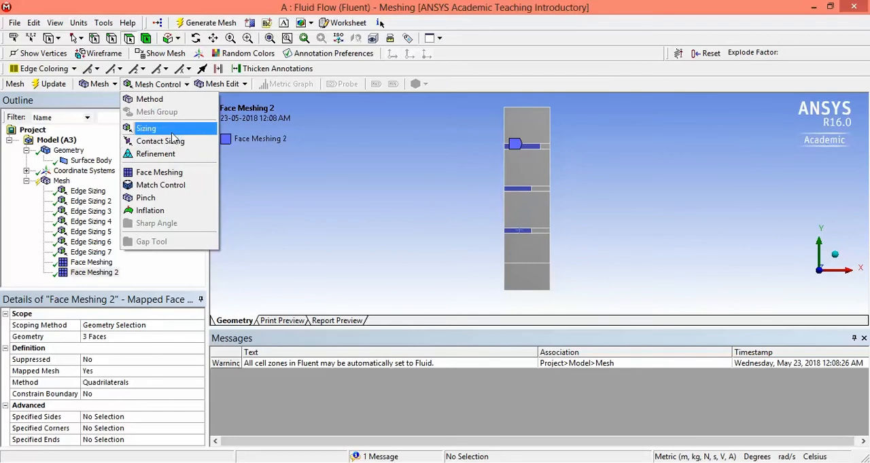
left_click(159, 173)
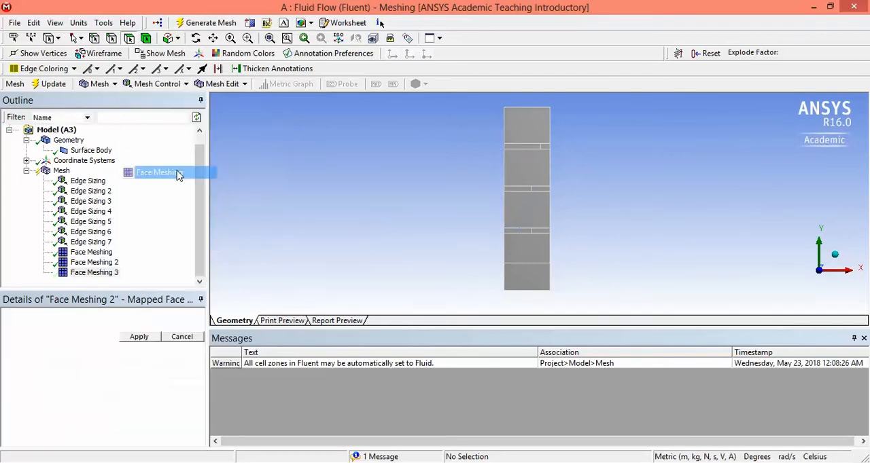
left_click(548, 146)
left_click(547, 189, "ctrl")
left_click(547, 231, "ctrl")
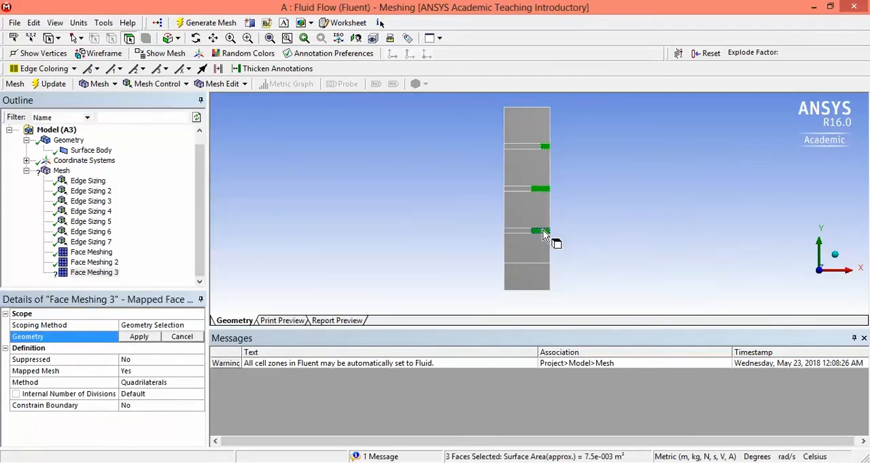
left_click(157, 83)
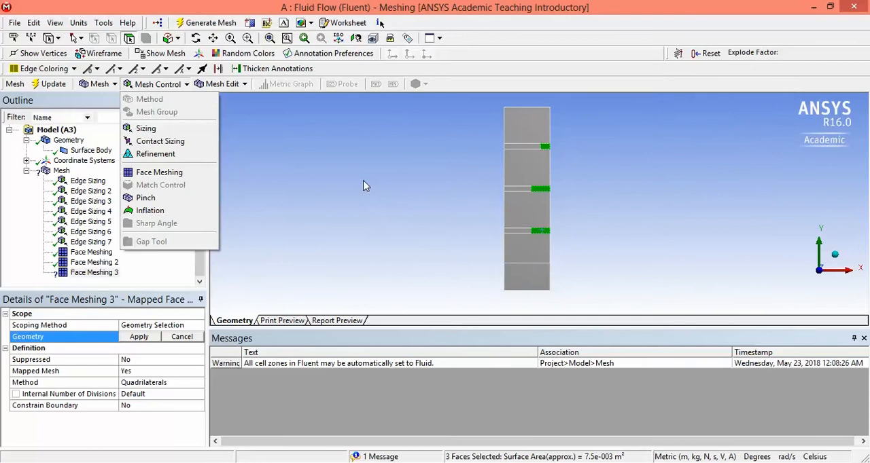
left_click(153, 287)
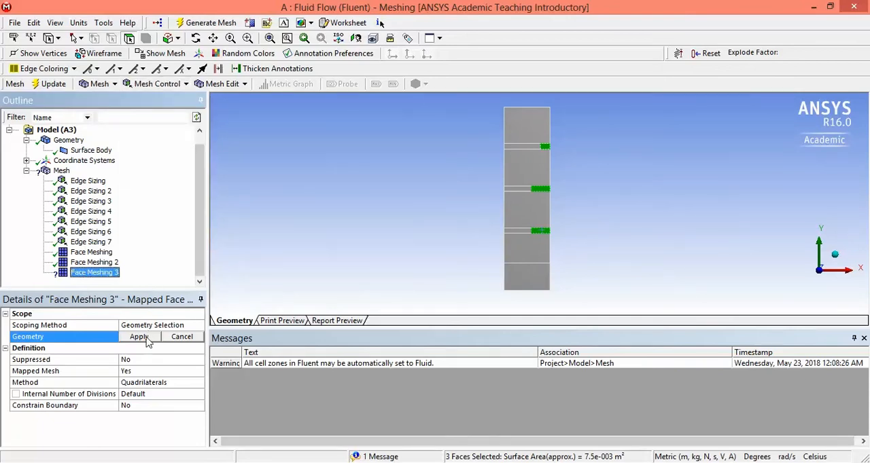
left_click(140, 337)
Step: Review the first two face meshing controls, update the mesh and display it
left_click(112, 264)
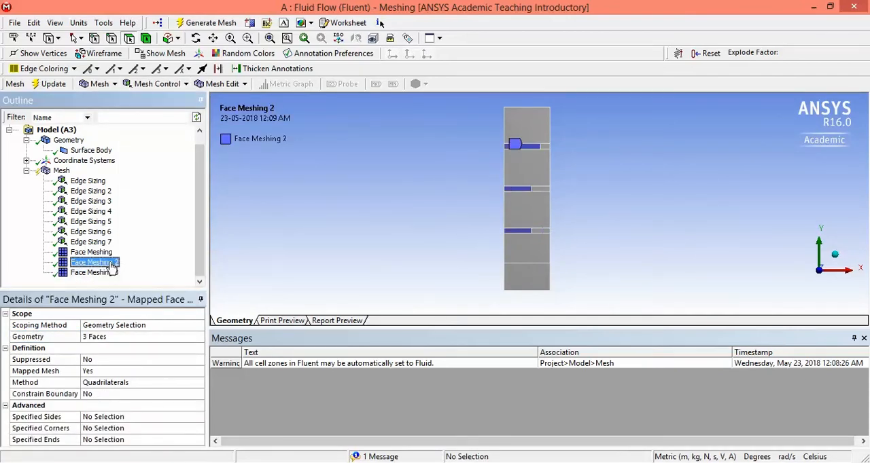
left_click(109, 255)
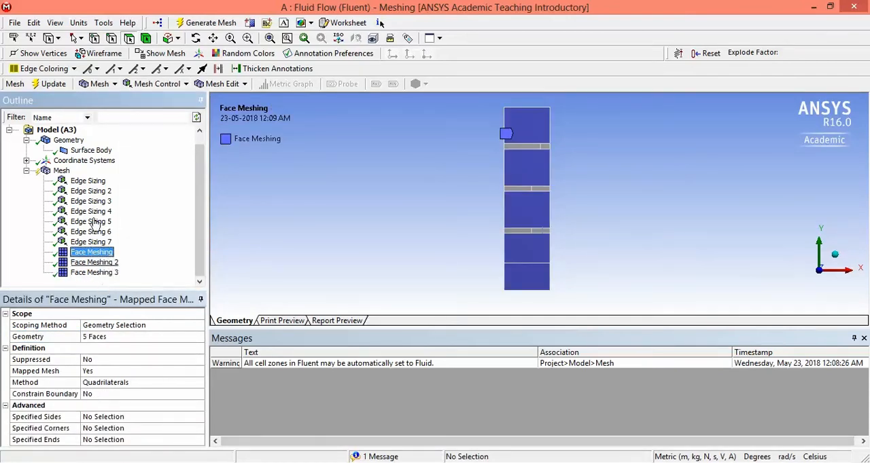
left_click(62, 84)
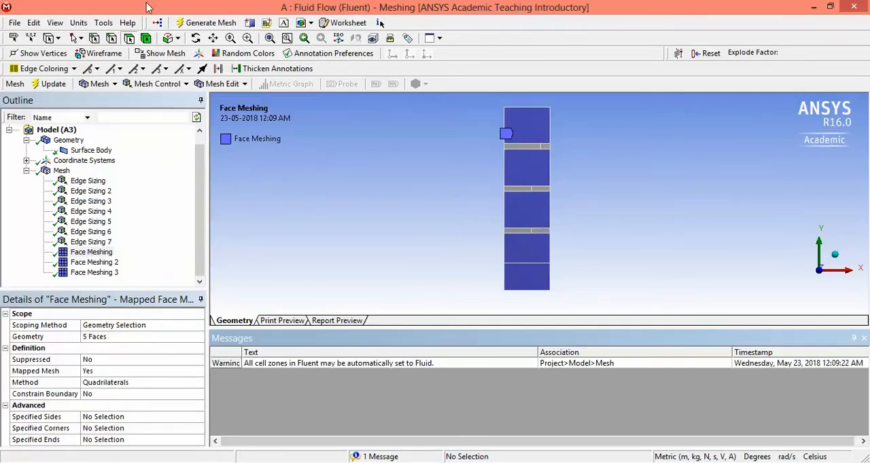
left_click(61, 171)
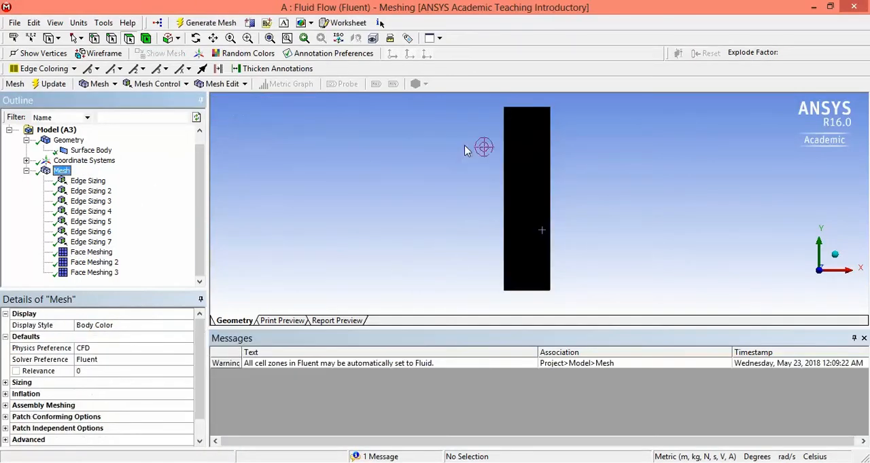
Step: Examine the updated mesh up close around the column's uppermost face and the thin strip below it
left_click(248, 39)
left_click_drag(460, 129, 583, 234)
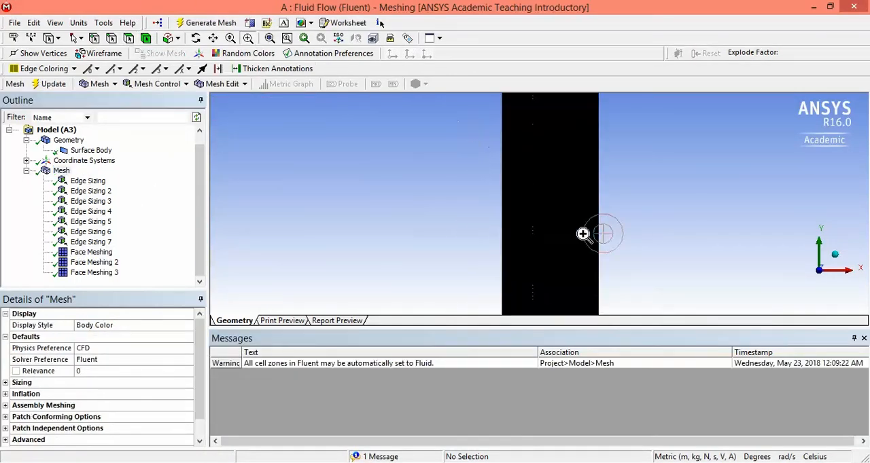
left_click(213, 38)
left_click_drag(576, 156, 554, 203)
scroll(547, 215, "down", 5)
scroll(548, 215, "up", 3)
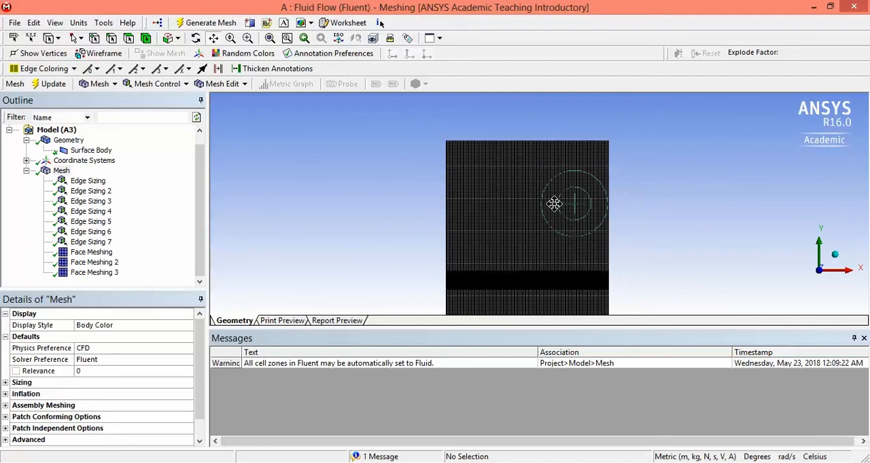
scroll(554, 204, "up", 4)
left_click_drag(530, 110, 550, 205)
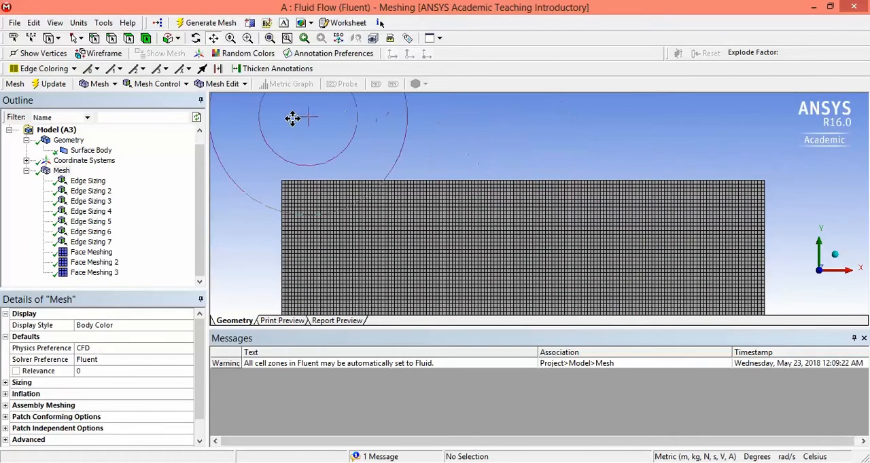
scroll(292, 118, "down", 2)
scroll(389, 133, "down", 2)
Step: Save the project
left_click(15, 24)
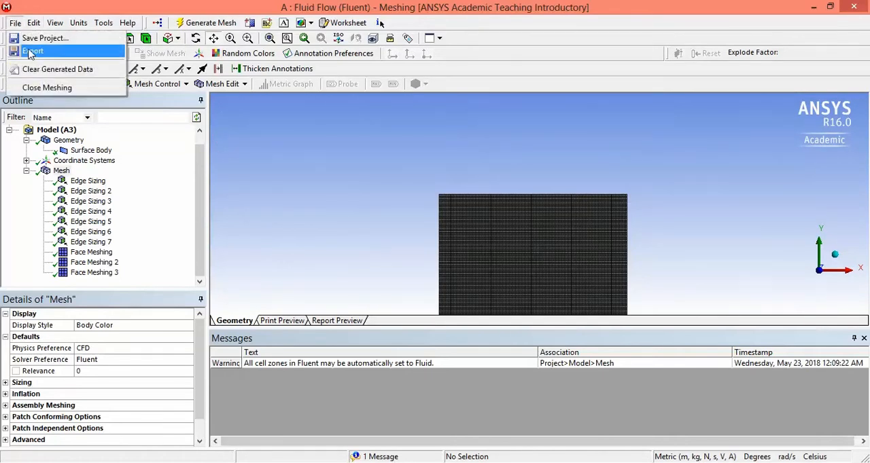
left_click(29, 41)
scroll(700, 140, "down", 3)
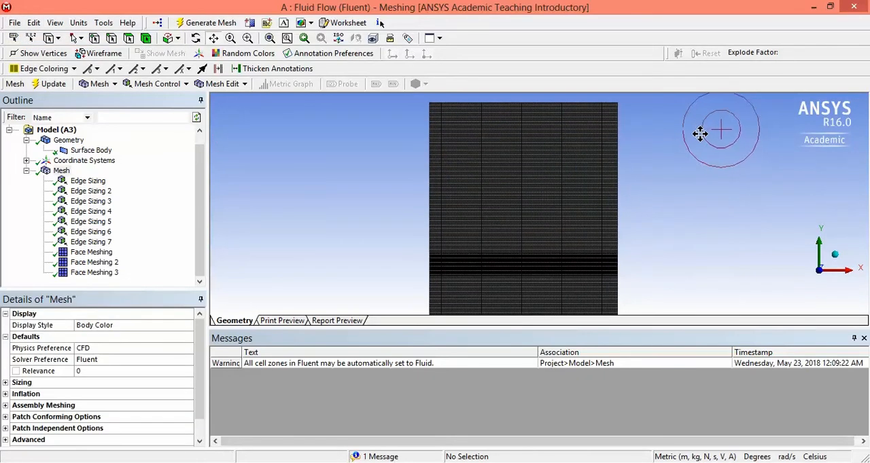
scroll(700, 148, "down", 2)
scroll(672, 242, "up", 2)
left_click_drag(626, 264, 610, 209)
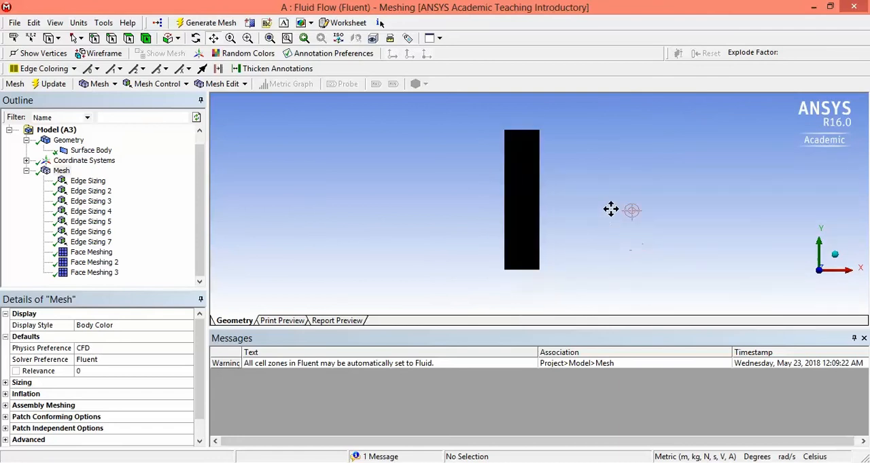
Step: Switch to edge selection and display the column geometry with the first face meshing control, with no edge selected
left_click(91, 151)
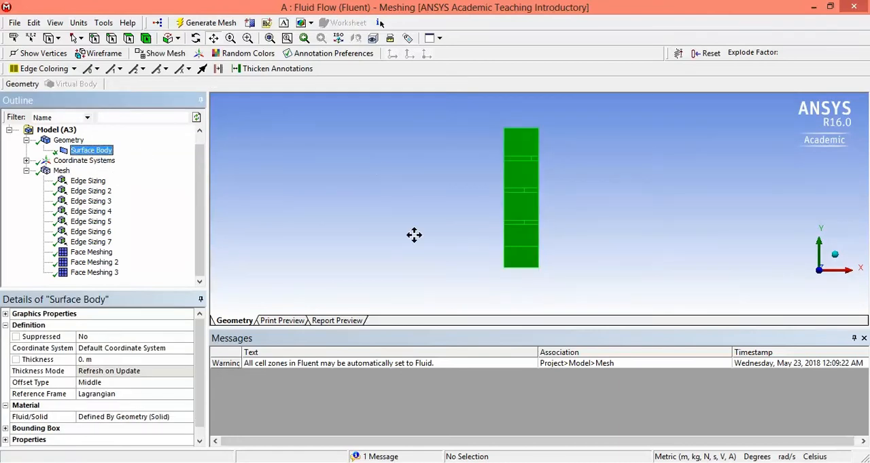
left_click(61, 171)
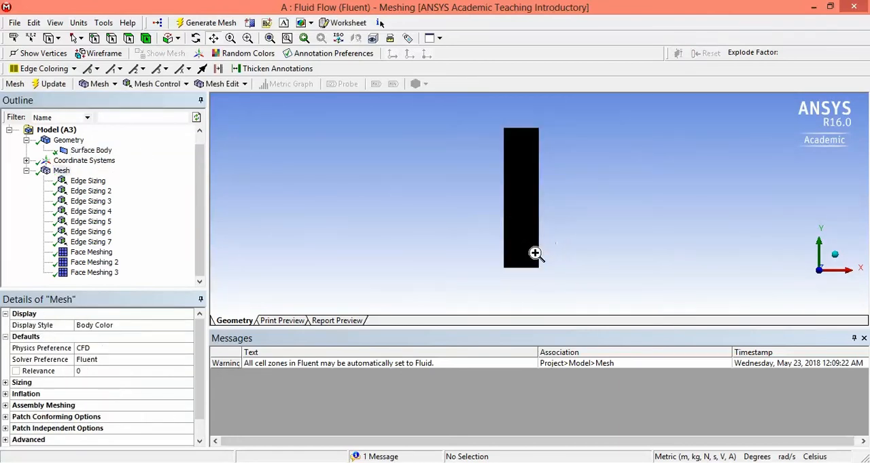
right_click(211, 115)
left_click(113, 43)
left_click(511, 167)
scroll(519, 196, "up", 2)
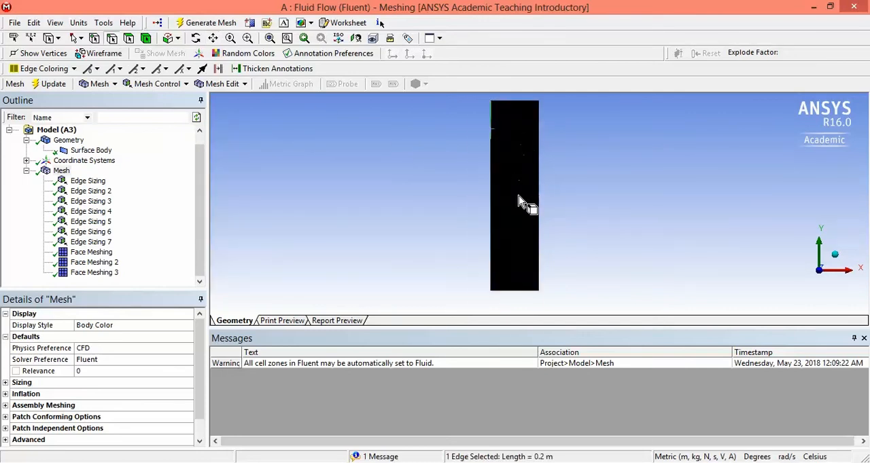
left_click(101, 254)
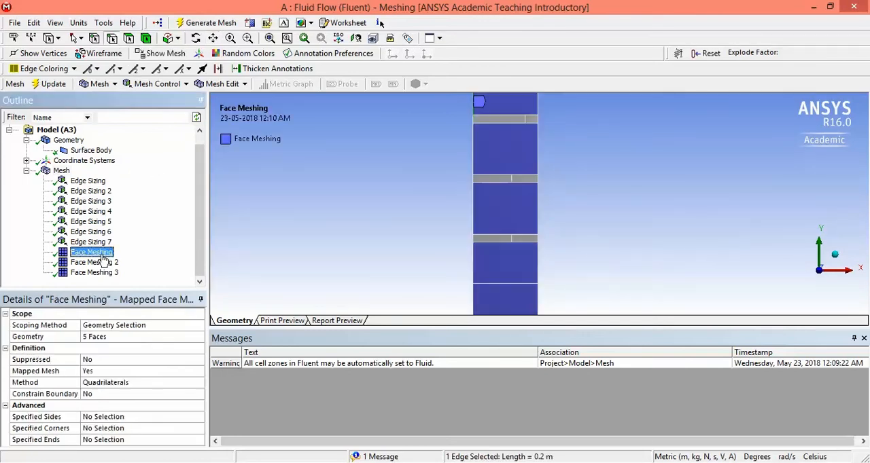
left_click(413, 224)
scroll(413, 223, "down", 1)
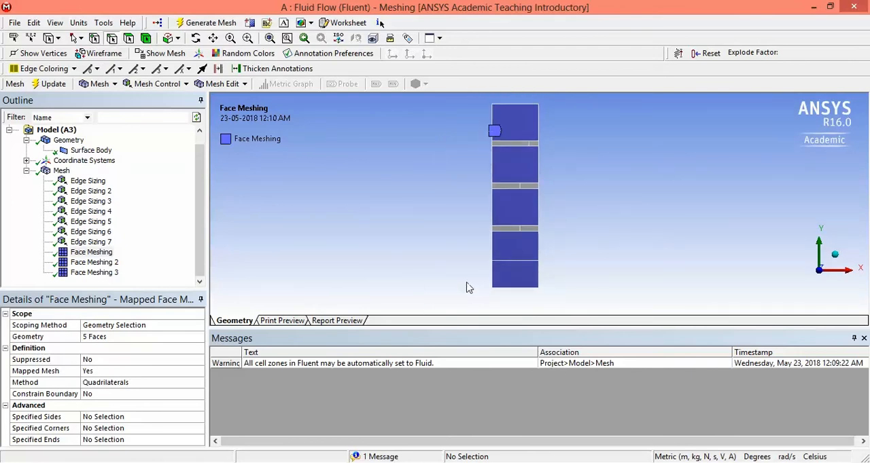
Step: Create a named selection called midline from the eight edges along the column's left side
left_click(492, 275)
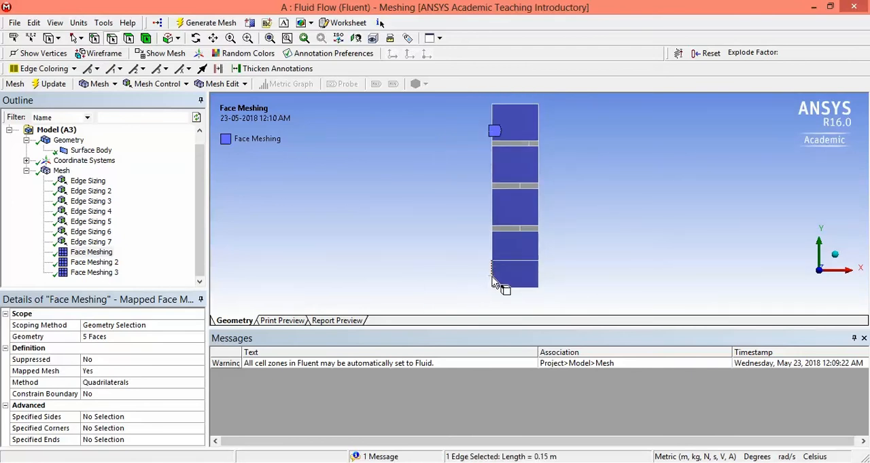
left_click(492, 236, "ctrl")
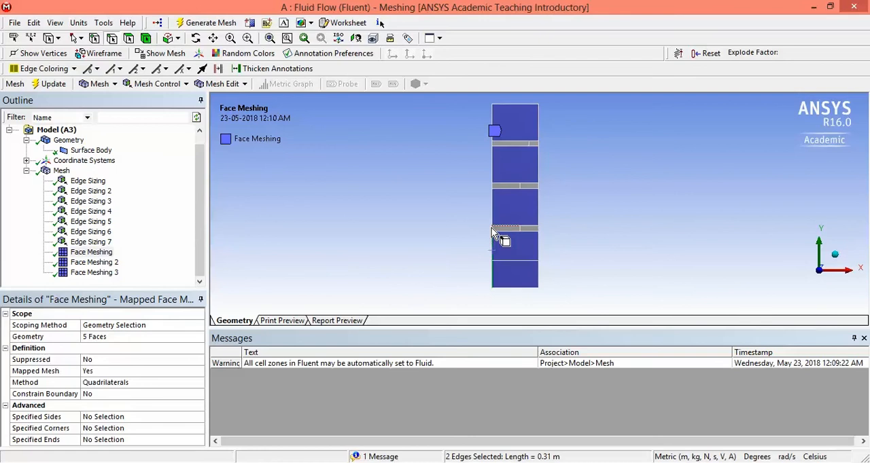
scroll(491, 227, "up", 2)
left_click(477, 237, "ctrl")
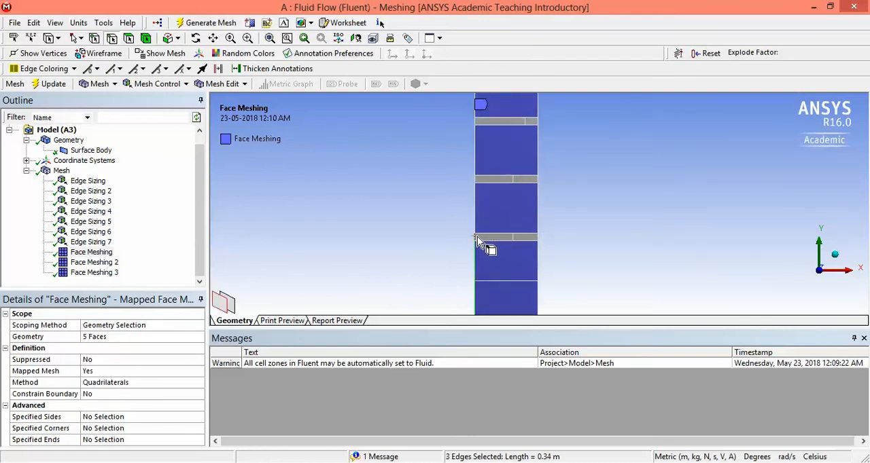
left_click(475, 207, "ctrl")
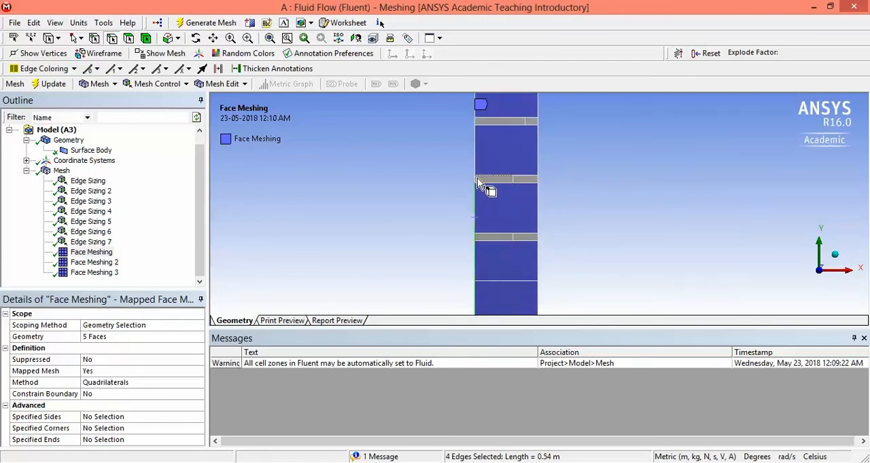
left_click(478, 181, "ctrl")
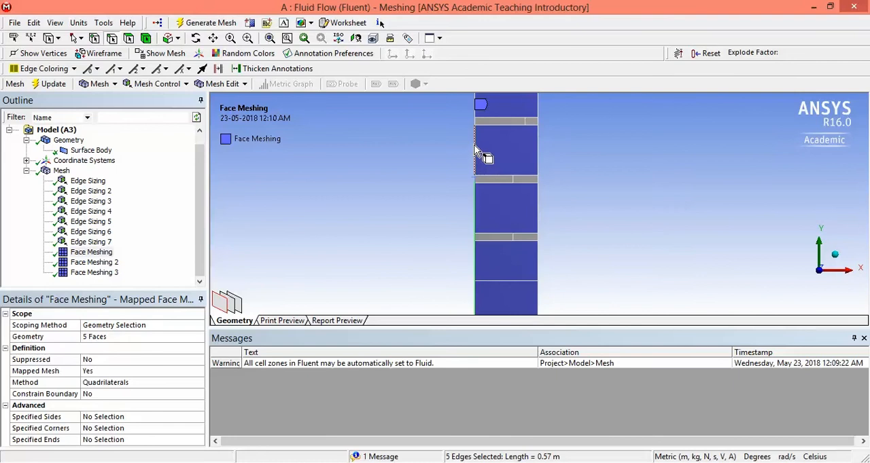
left_click(475, 145, "ctrl")
left_click(476, 122, "ctrl")
scroll(499, 129, "down", 2)
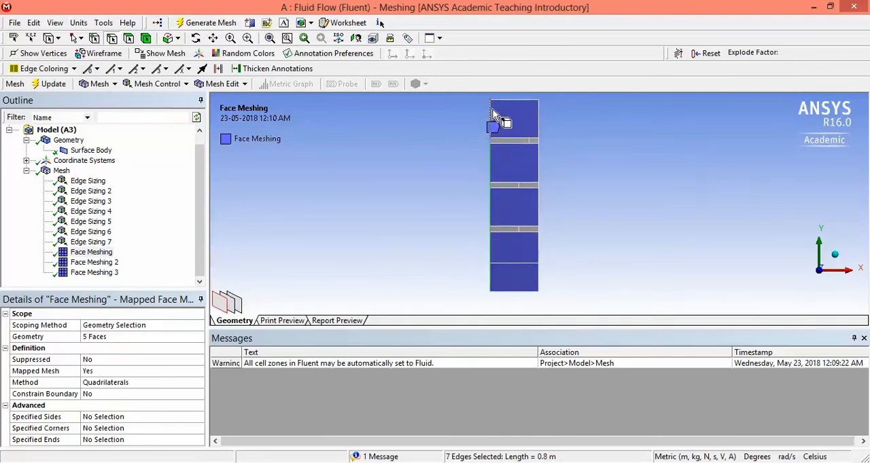
left_click(491, 111, "ctrl")
right_click(492, 111)
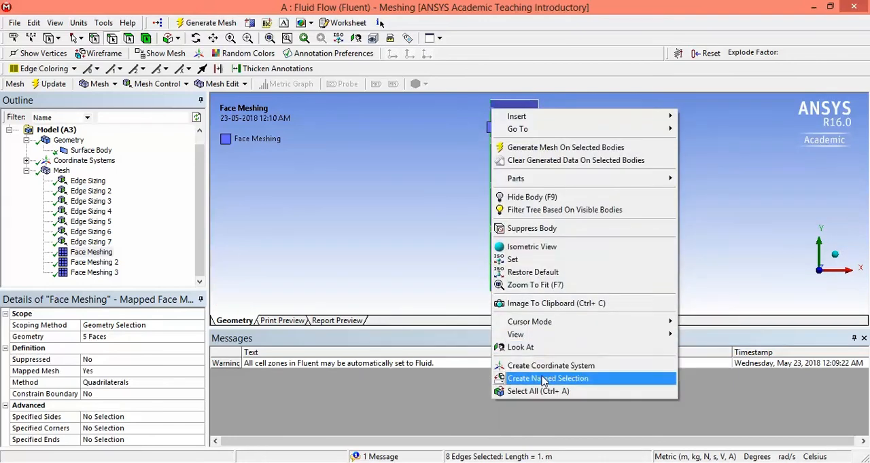
left_click(544, 378)
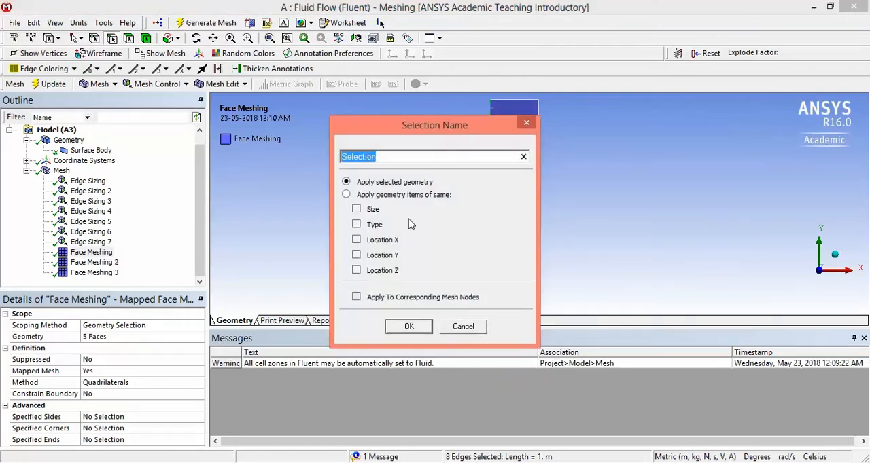
type("middle")
key("Return")
Step: Expand the named selections and display midline on the column to check its edges
left_click(199, 281)
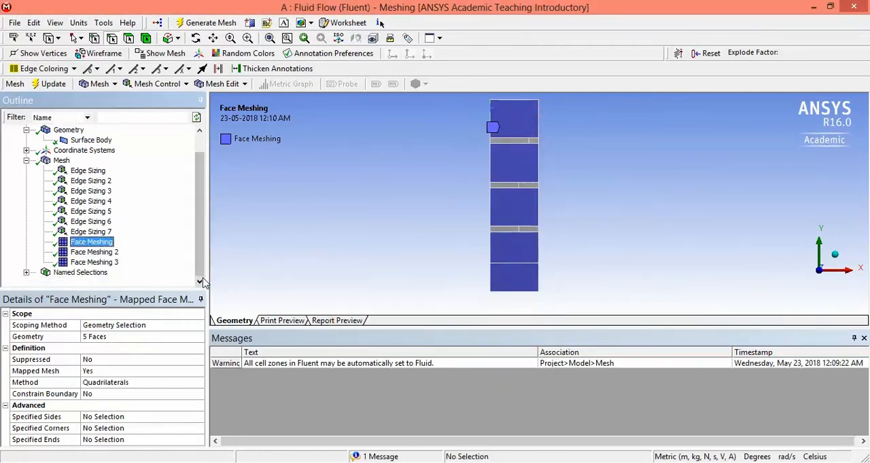
left_click(26, 273)
left_click(75, 263)
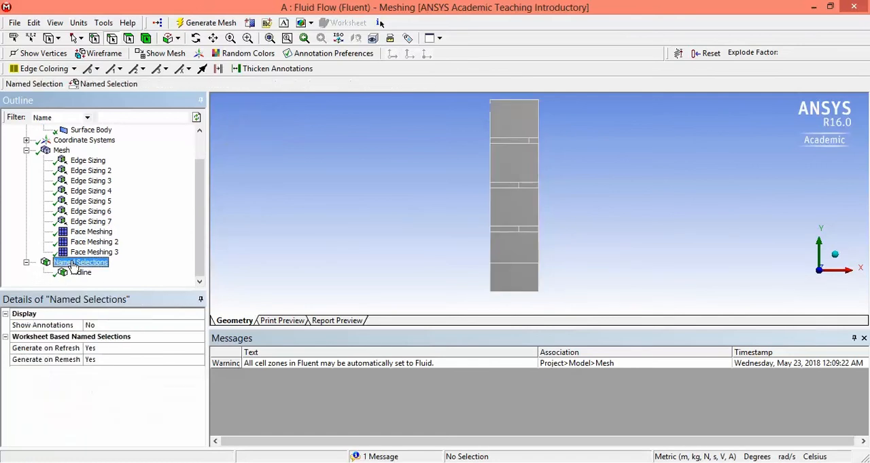
left_click(80, 273)
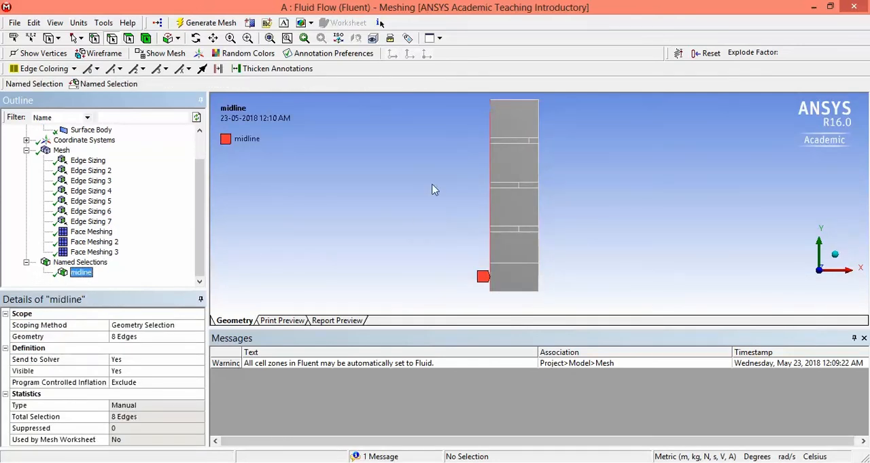
Step: Create a named selection called refbottonwall from the column's bottom edge
left_click(527, 292)
right_click(526, 297)
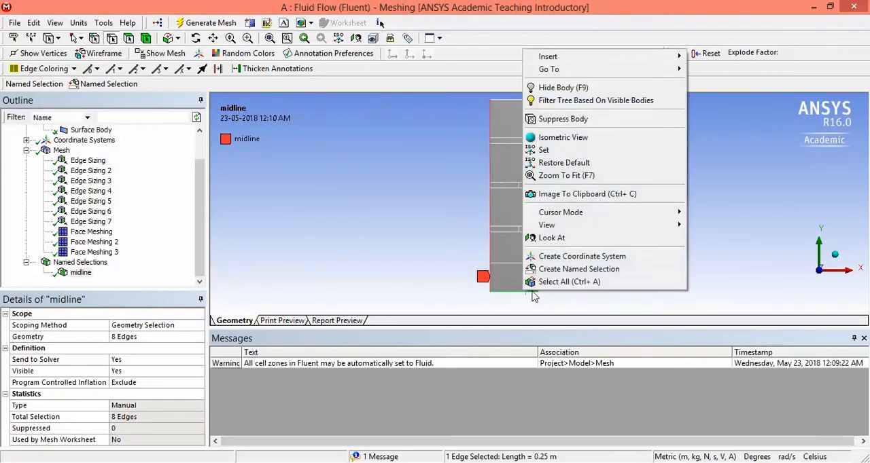
left_click(578, 269)
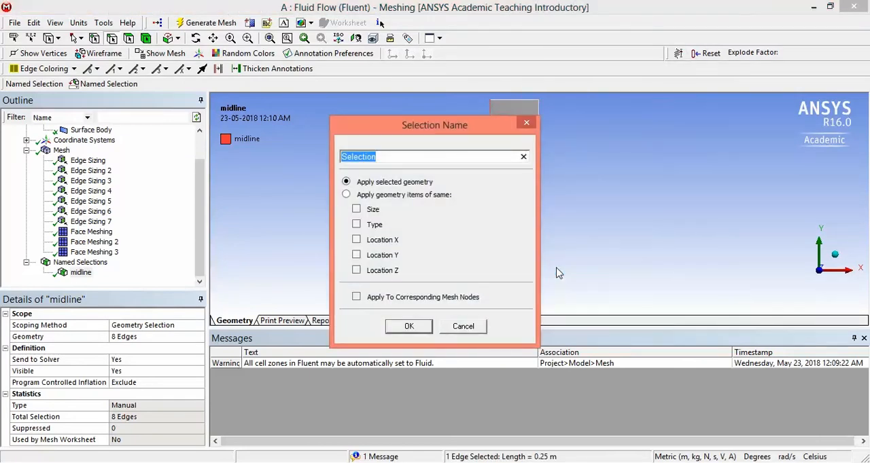
type("refbott")
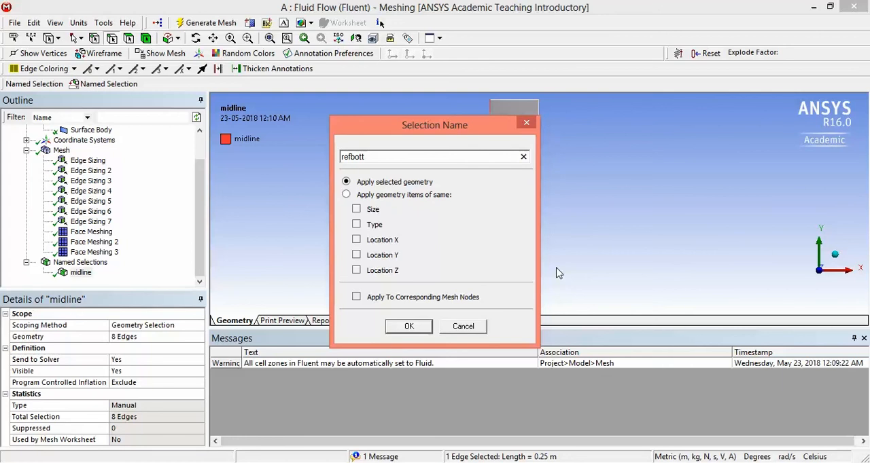
type("omwall")
key("Return")
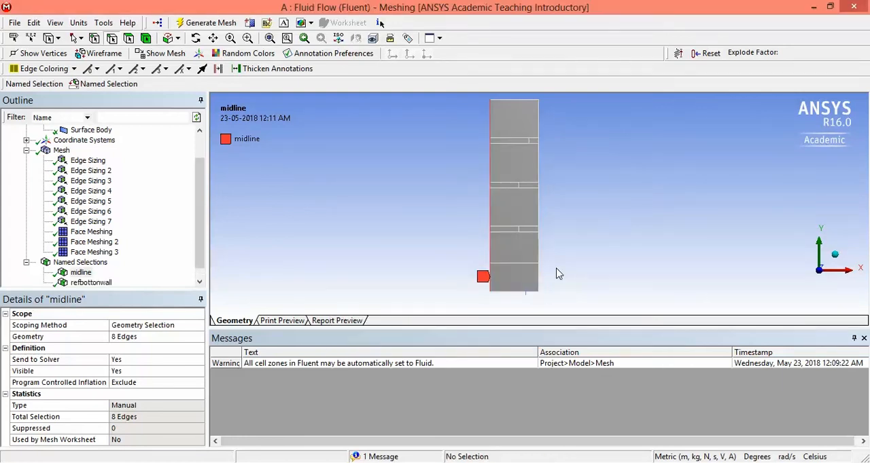
Step: Create a named selection called refwall2 from the column's top edge and the right edge of its uppermost face
left_click(537, 106)
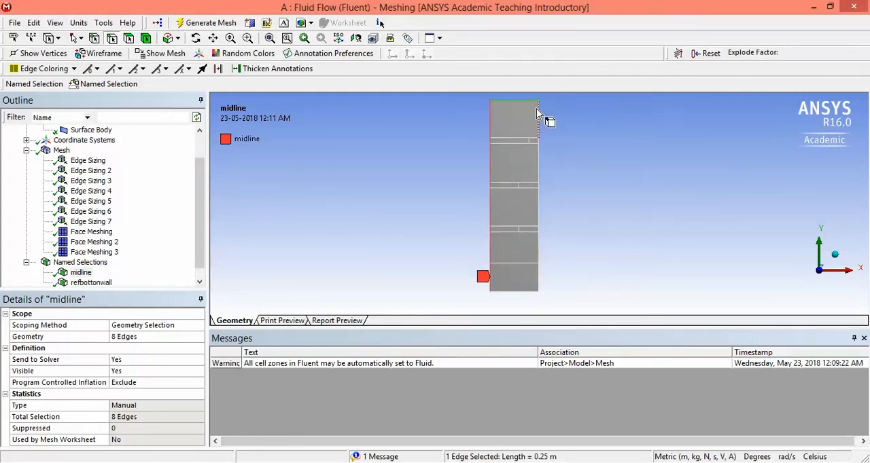
left_click(541, 126, "ctrl")
right_click(542, 124)
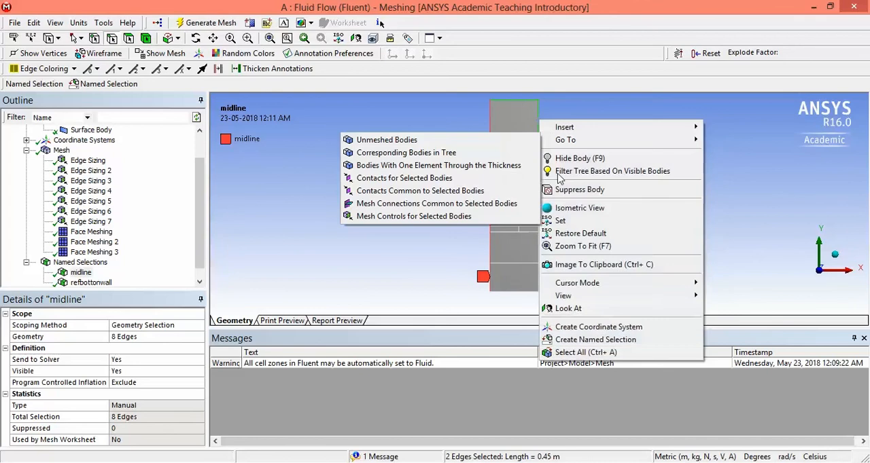
left_click(596, 340)
type("refwall2")
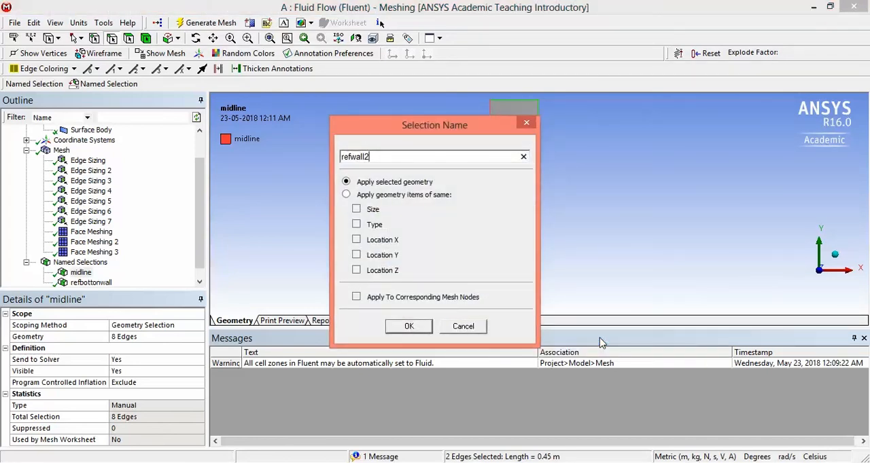
key("Return")
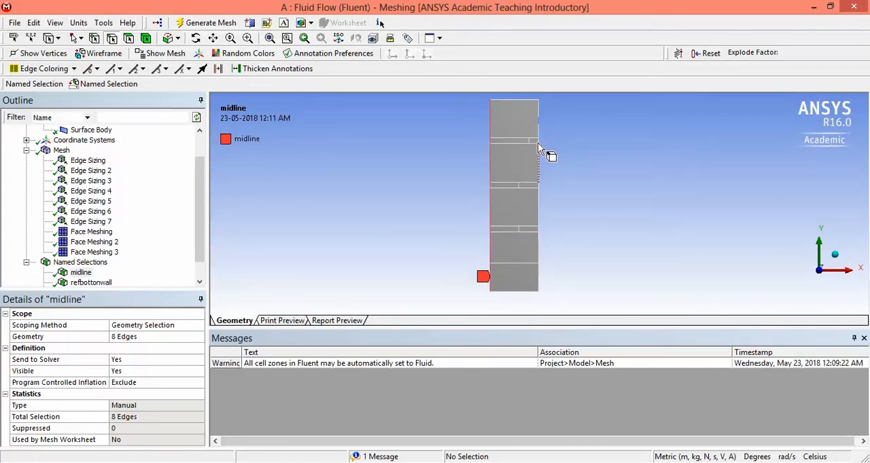
Step: Select the six right-side edges of the column from the uppermost thin strip down to the second-lowest face
left_click(247, 38)
left_click_drag(520, 109, 575, 299)
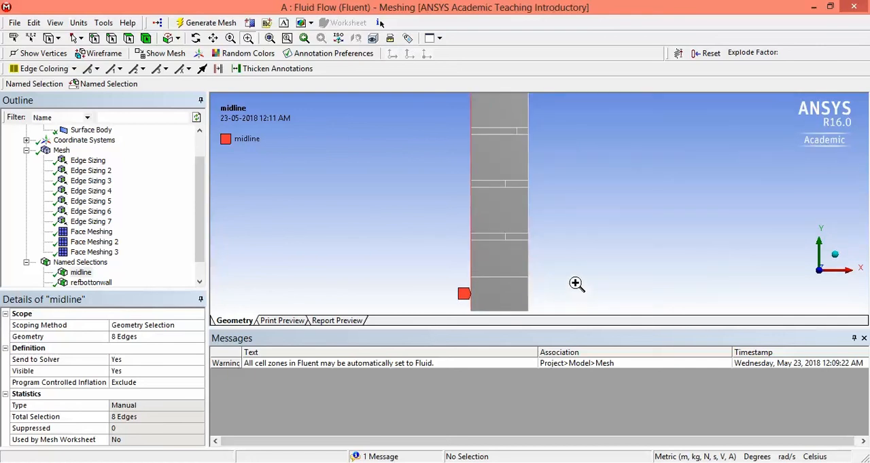
left_click(111, 38)
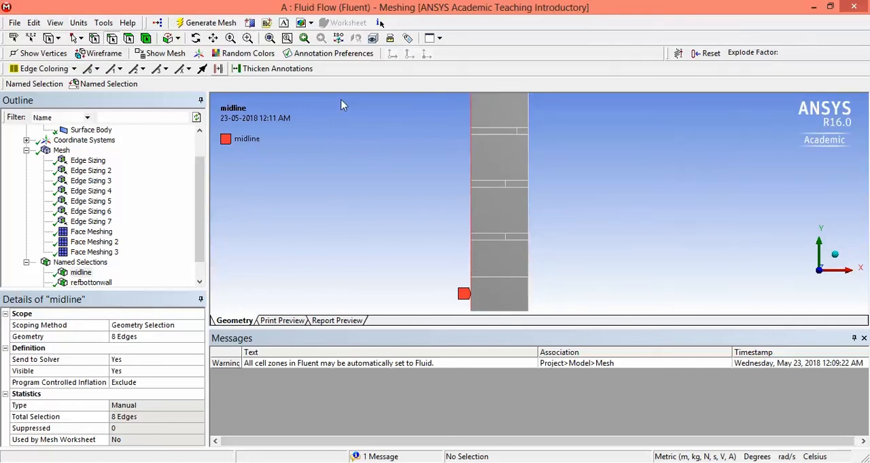
left_click(529, 132)
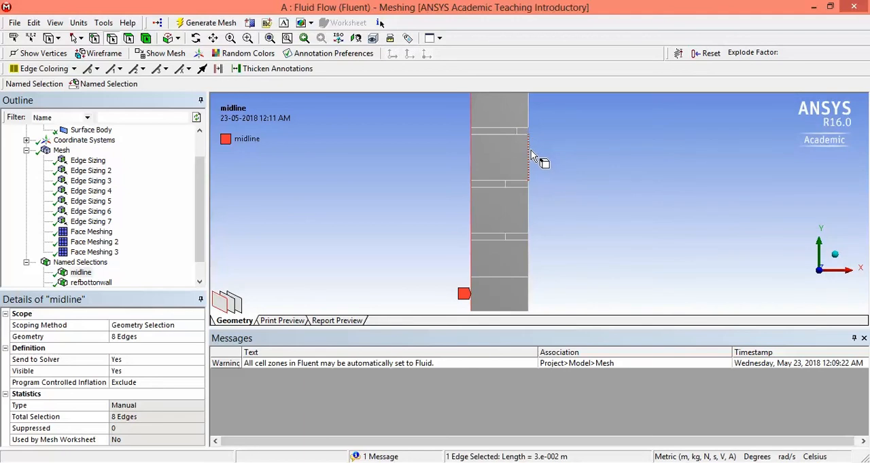
left_click(530, 147, "ctrl")
left_click(528, 183)
left_click(530, 211, "ctrl")
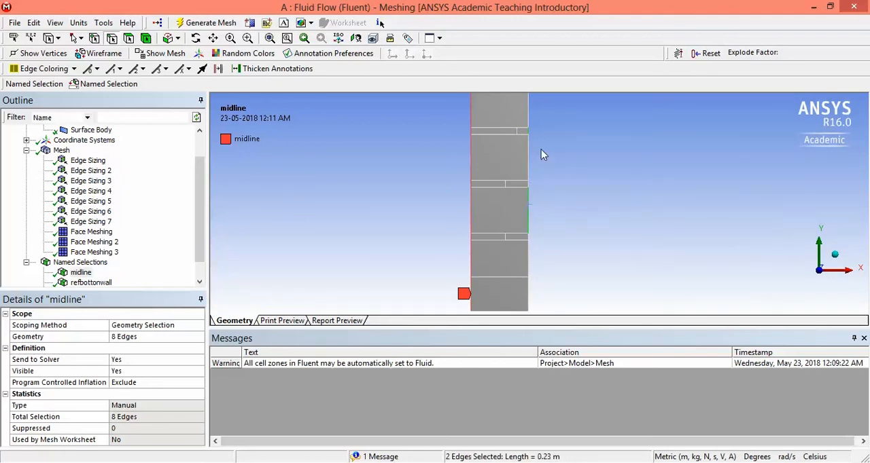
left_click(527, 182, "ctrl")
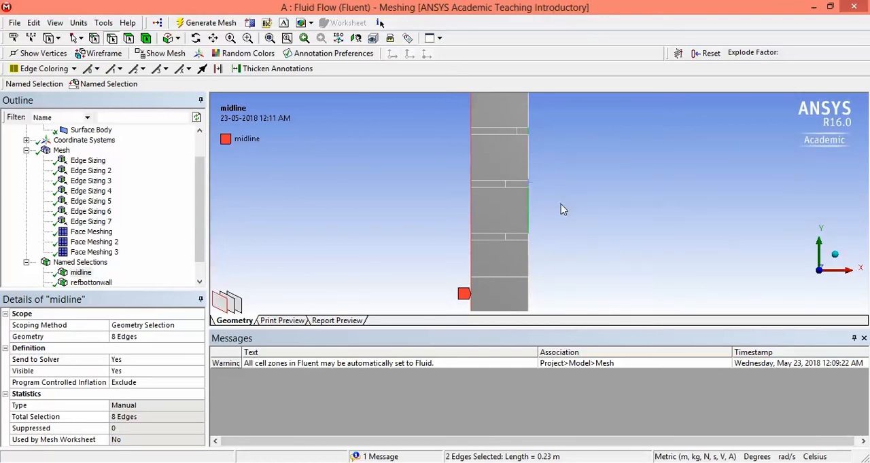
left_click(528, 255, "ctrl")
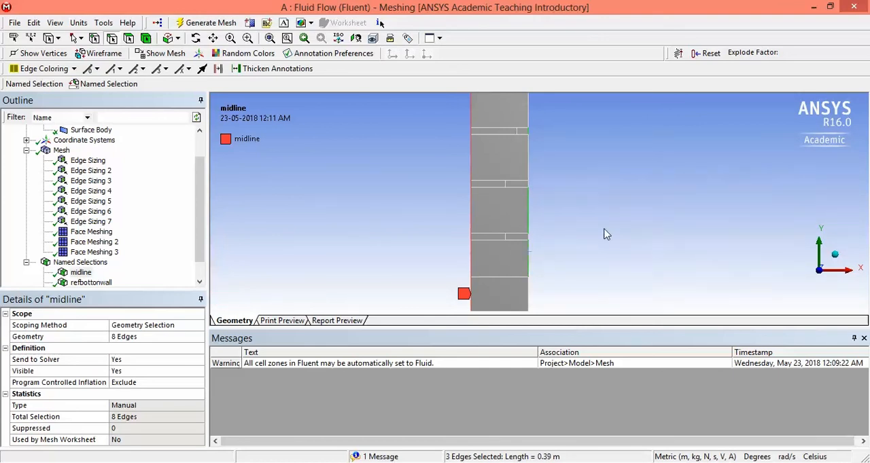
scroll(606, 234, "up", 2)
left_click(528, 127, "ctrl")
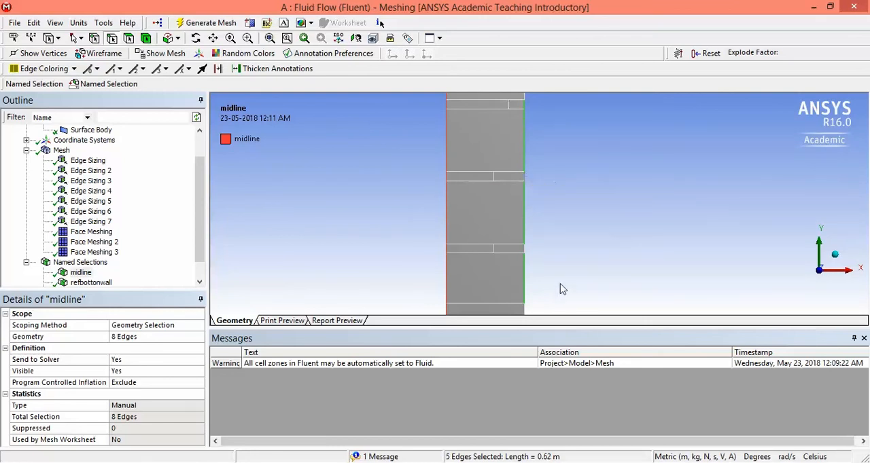
left_click(528, 250, "ctrl")
Step: Add the lowest face's right edge to the selected edges and save them as a named selection called refwall1
left_click(213, 39)
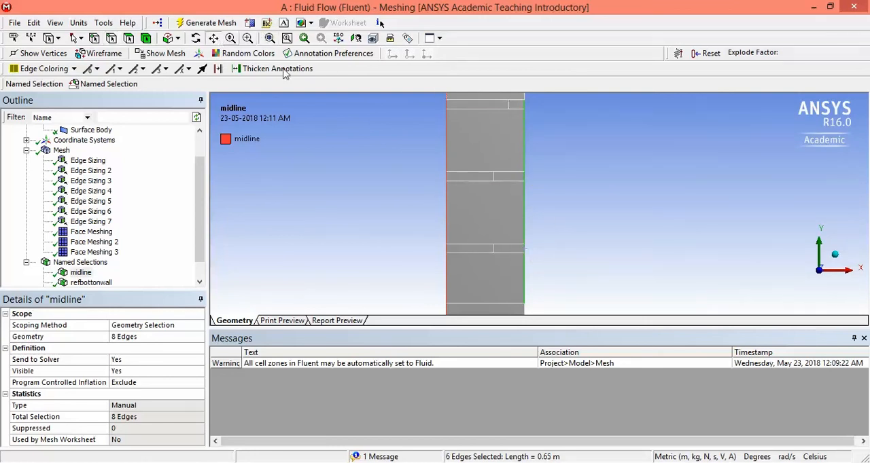
left_click_drag(556, 242, 563, 163)
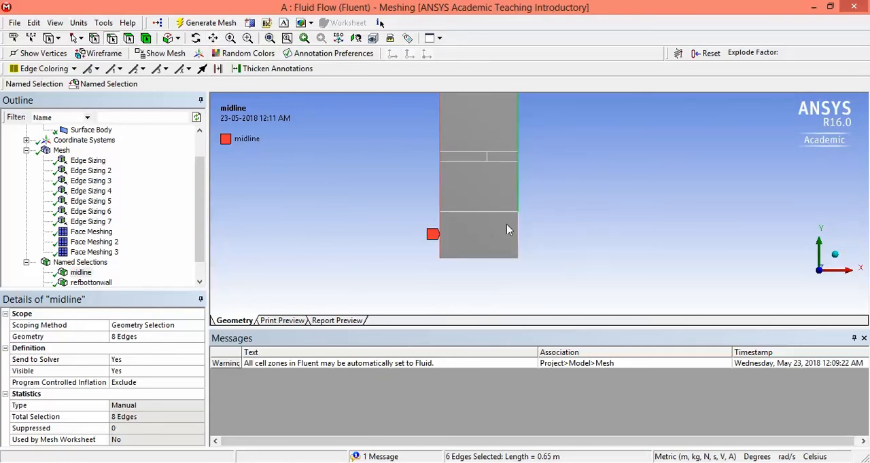
left_click(519, 240, "ctrl")
scroll(561, 153, "down", 2)
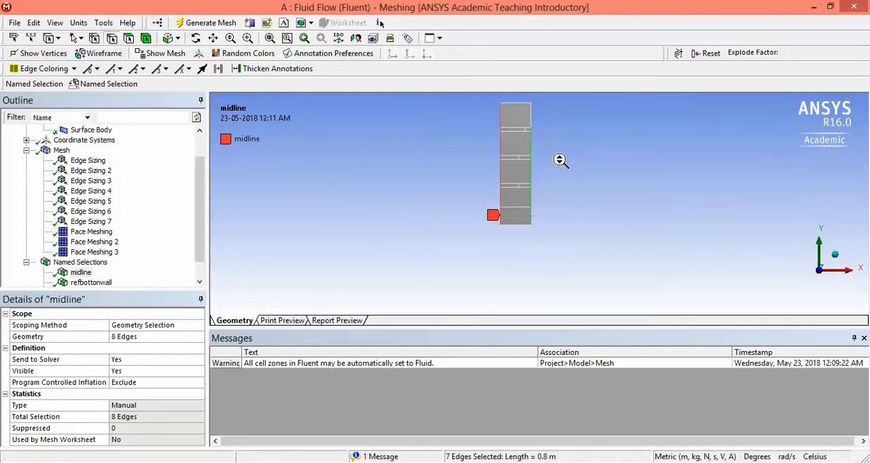
scroll(560, 161, "up", 2)
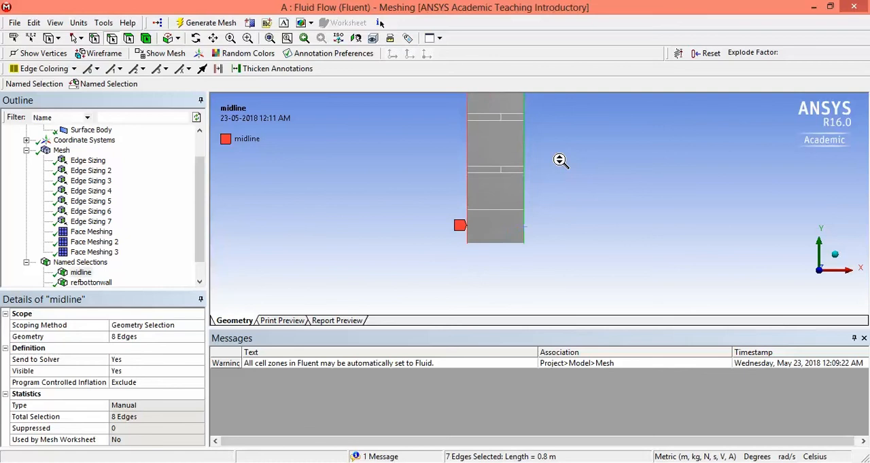
right_click(525, 179)
left_click(574, 401)
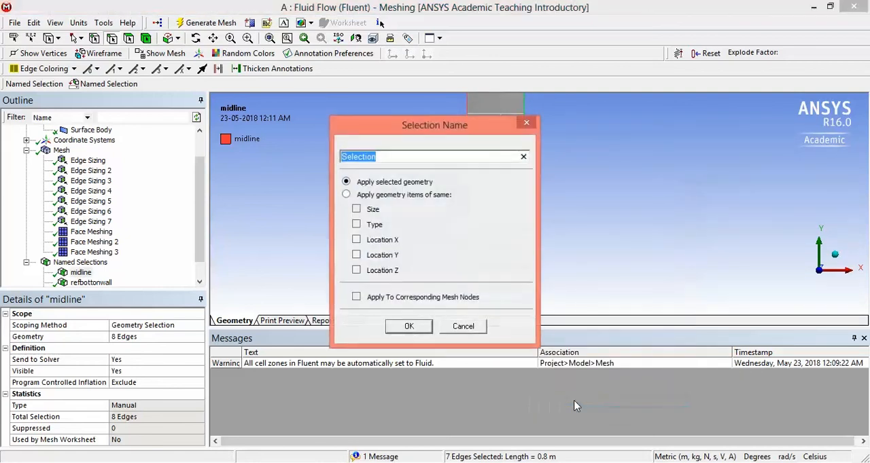
type("refwaa")
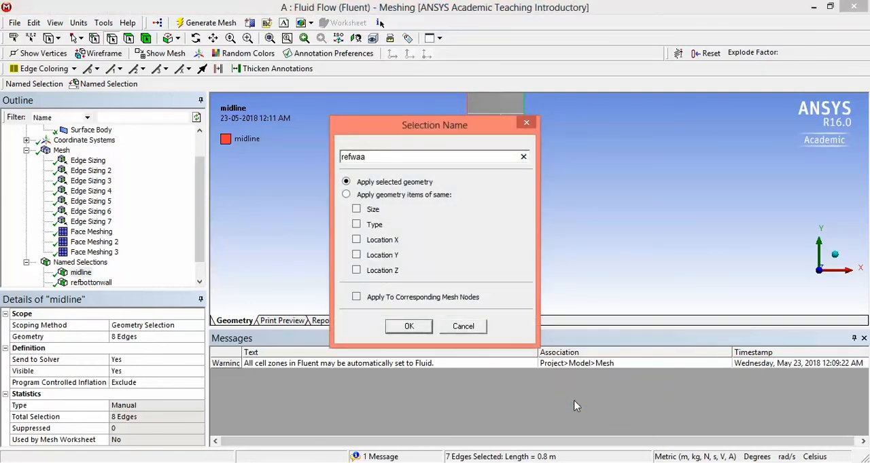
key("BackSpace")
type("ll1")
key("Return")
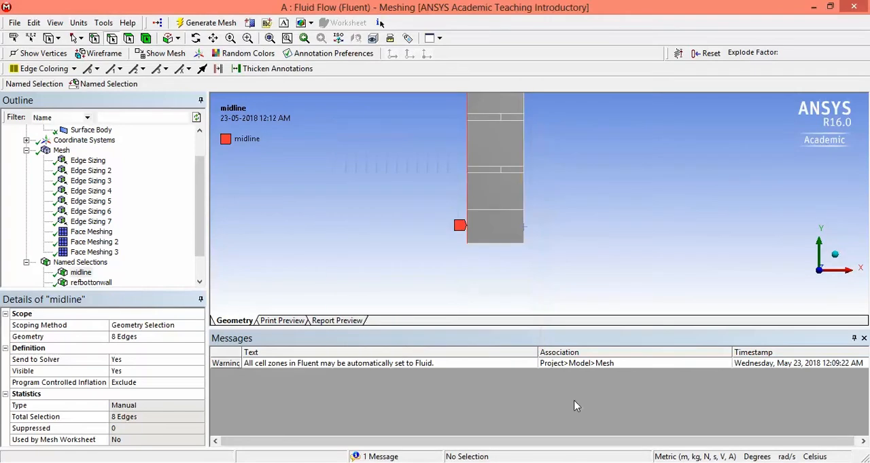
Step: Display the refwall1 named selection on the whole column to check its edges
scroll(199, 271, "down", 1)
left_click(83, 273)
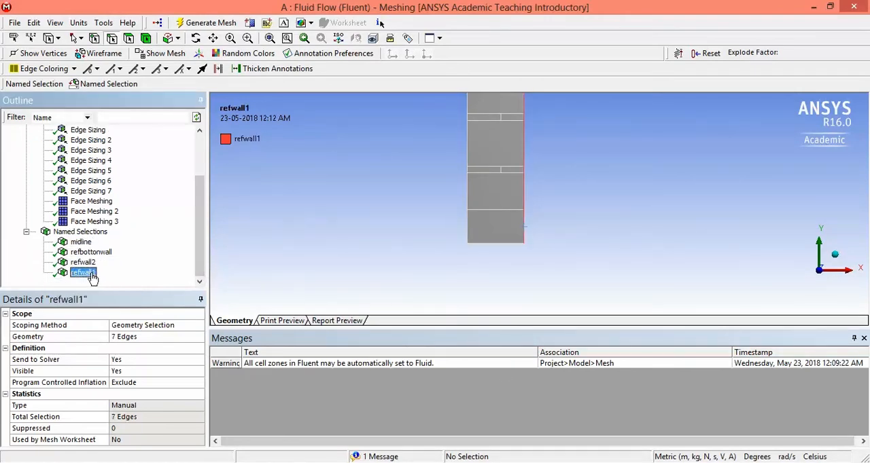
scroll(398, 219, "down", 2)
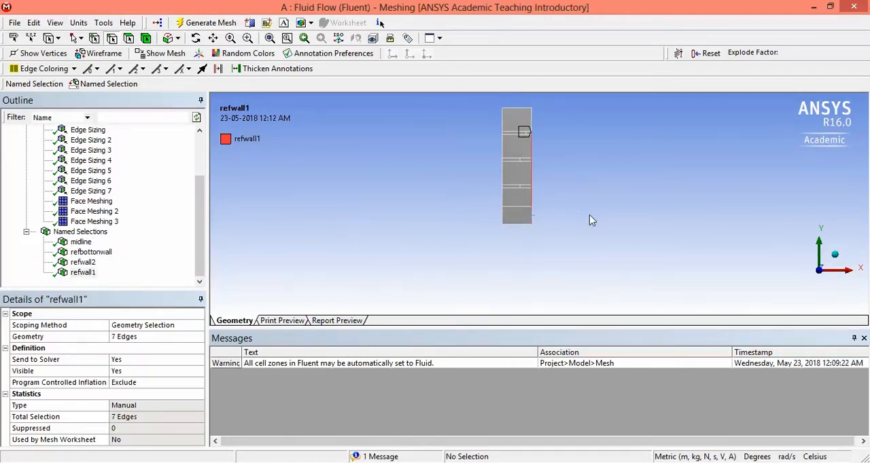
Step: Fit the column in view and review the edges of the refwall2, refbottonwall and midline named selections
left_click(270, 39)
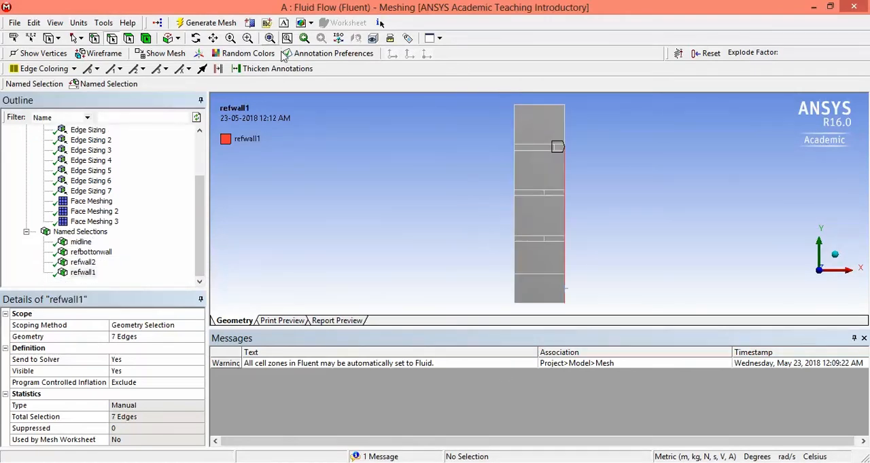
left_click(83, 263)
left_click(101, 252)
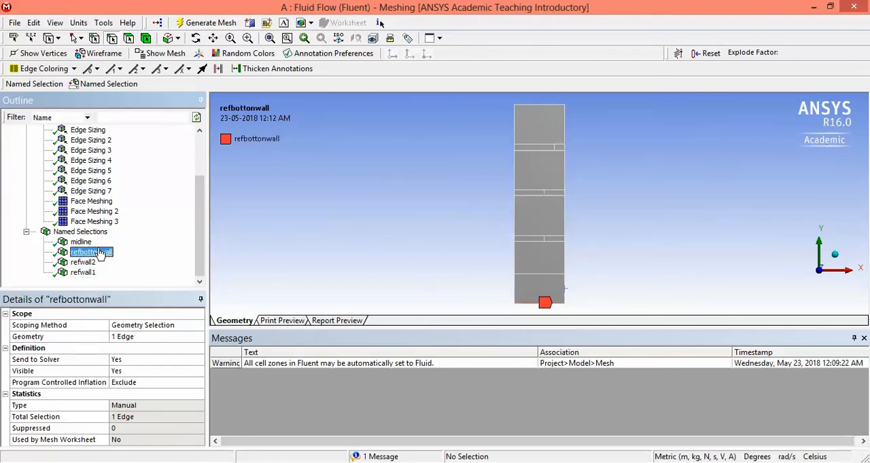
left_click(86, 244)
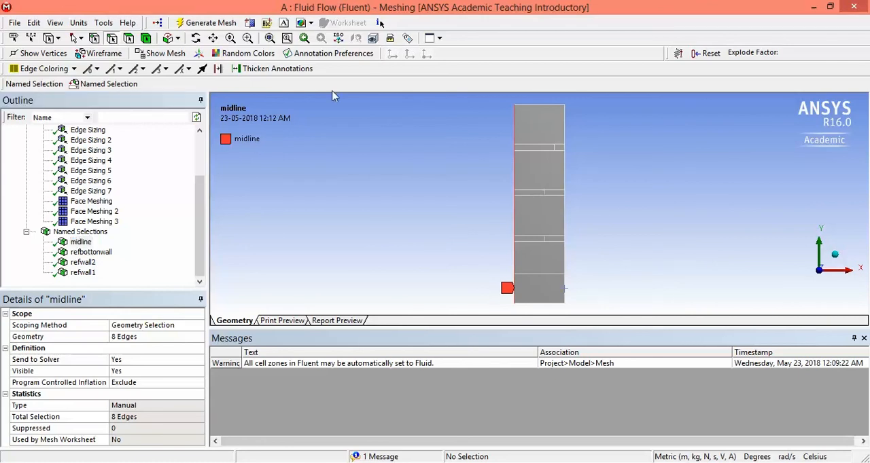
Step: Select the nine edges bounding the left portions of the column's three thin strips
left_click(548, 145)
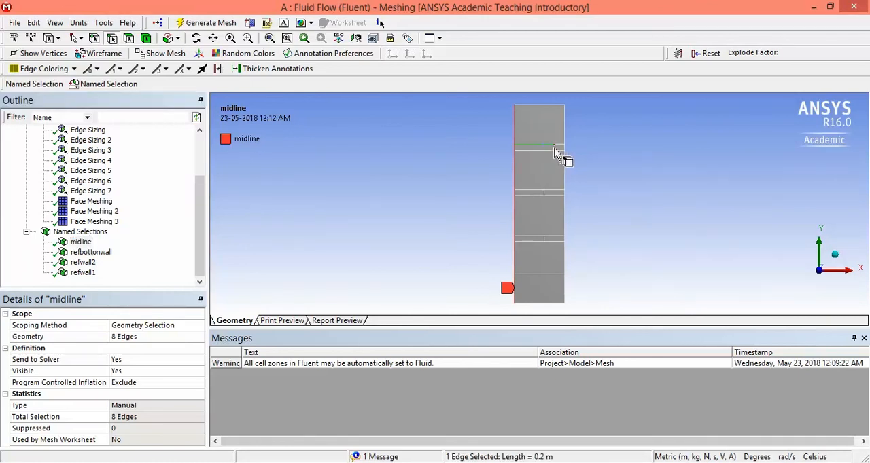
left_click(555, 151, "ctrl")
left_click(545, 150, "ctrl")
left_click(544, 192, "ctrl")
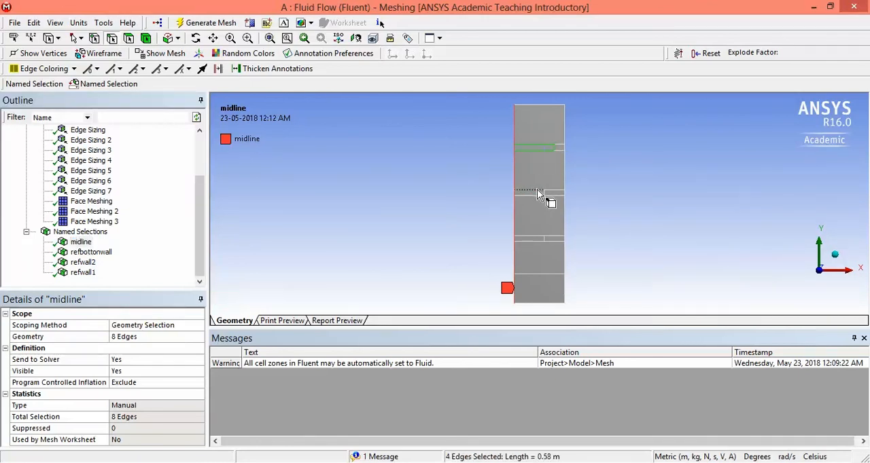
left_click(547, 197, "ctrl")
left_click(544, 196, "ctrl")
left_click(545, 238, "ctrl")
left_click(535, 242, "ctrl")
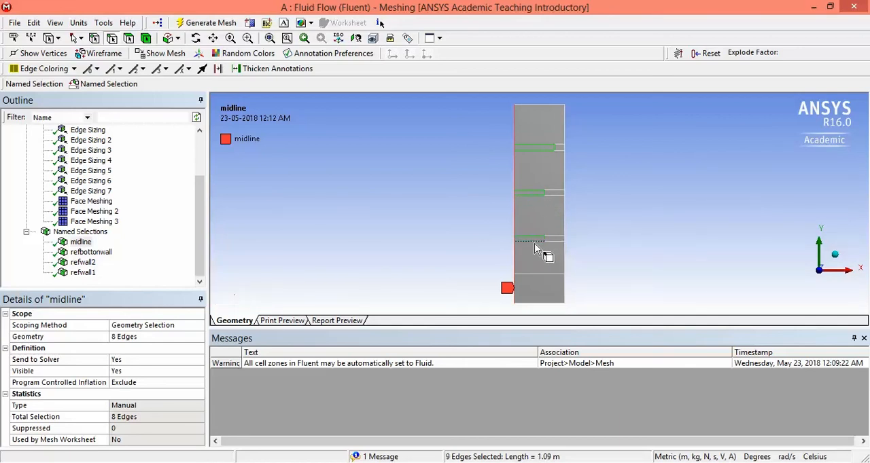
Step: Save the nine selected strip edges as a named selection called PCMwall and display it
right_click(535, 243)
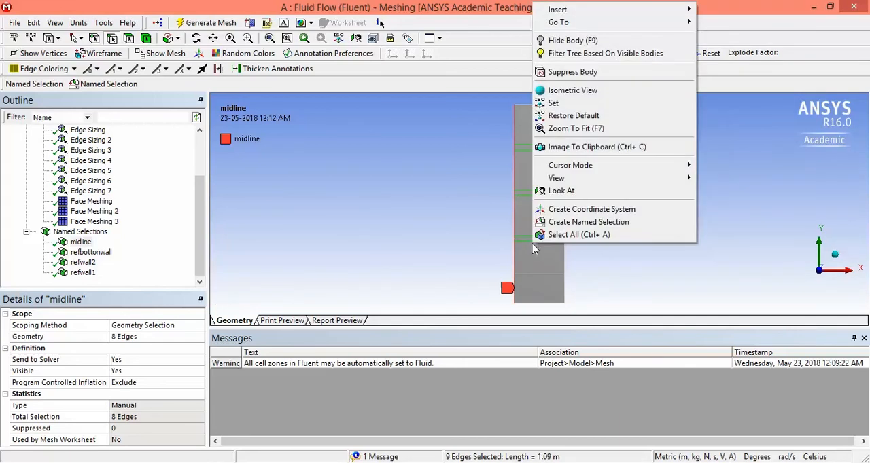
left_click(582, 222)
type("p")
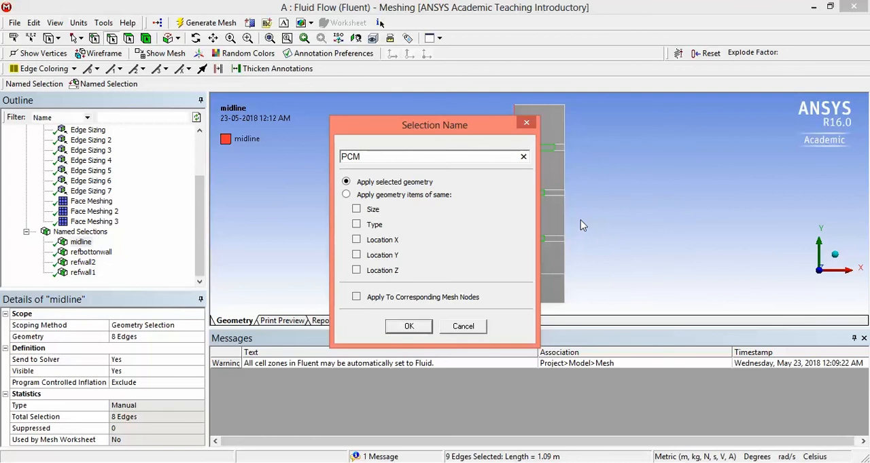
type("CMwall")
key("Return")
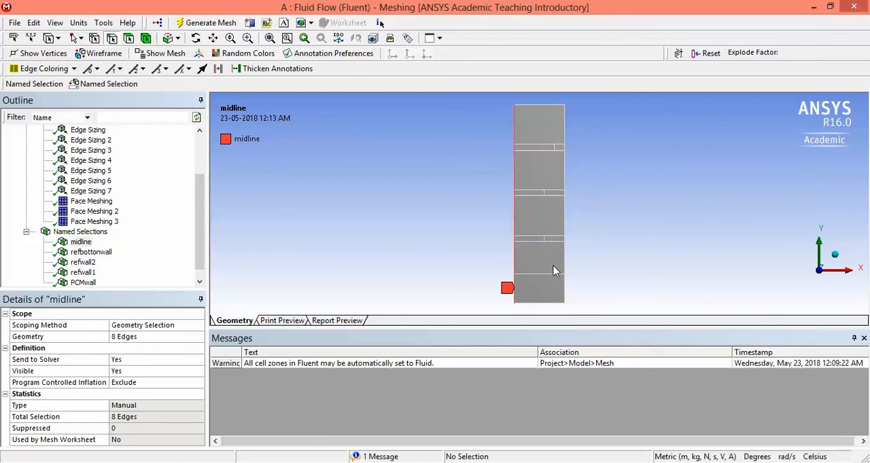
scroll(78, 277, "down", 1)
left_click(83, 272)
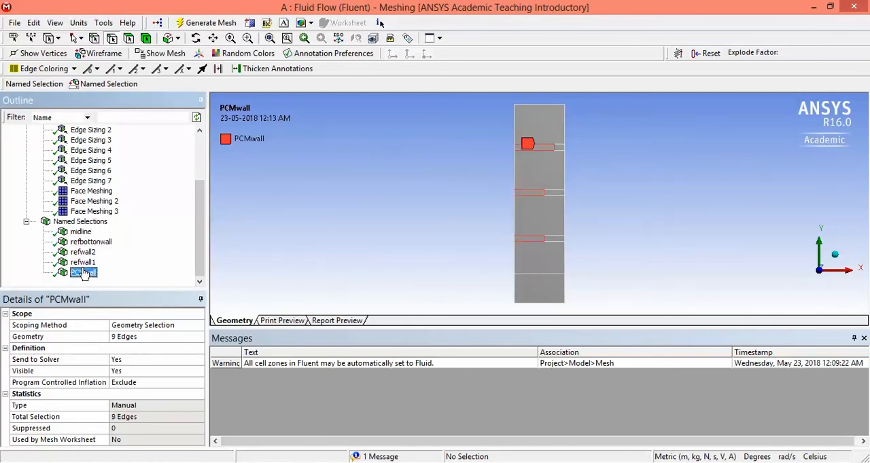
Step: Create a named selection called PCMinterior from the left faces of the three thin strips
left_click(552, 148)
left_click(537, 194, "ctrl")
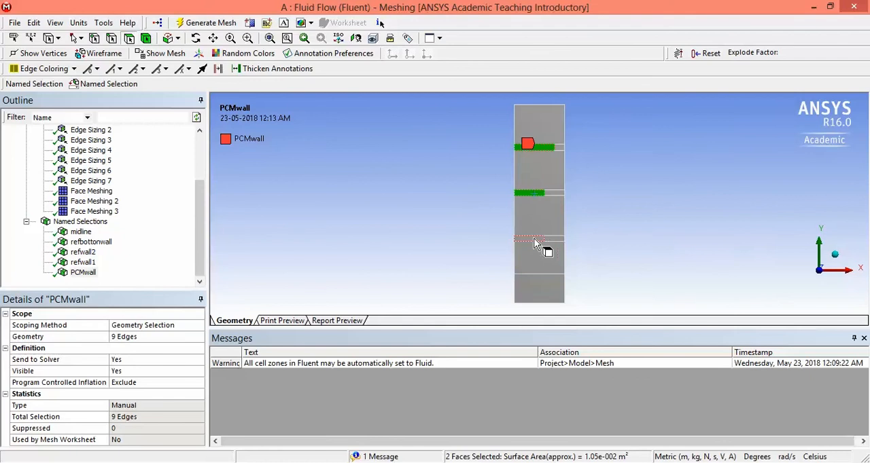
left_click(536, 240, "ctrl")
right_click(534, 244)
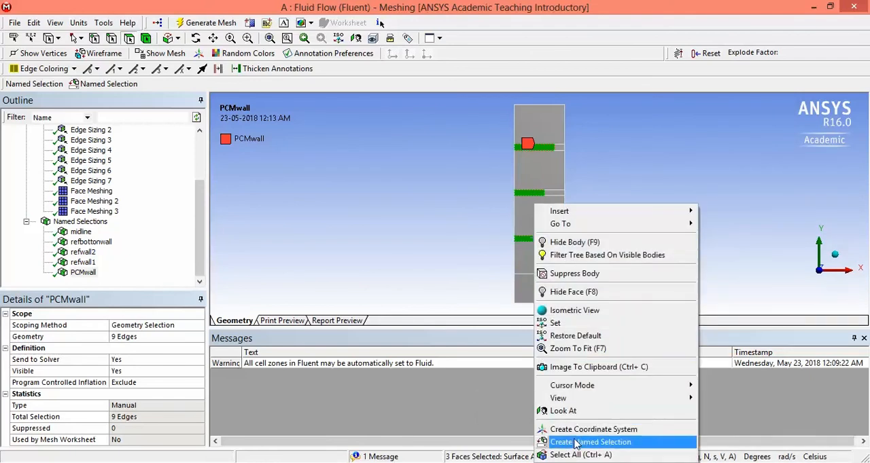
left_click(574, 443)
type("PCM")
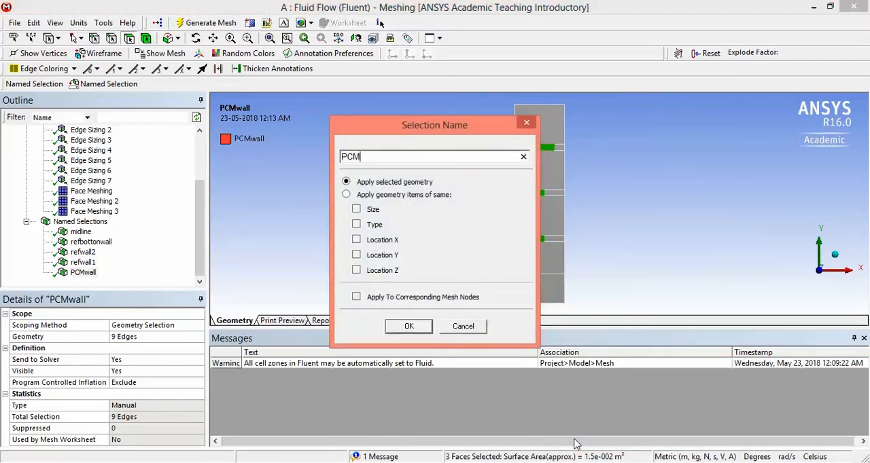
type("interior")
key("Return")
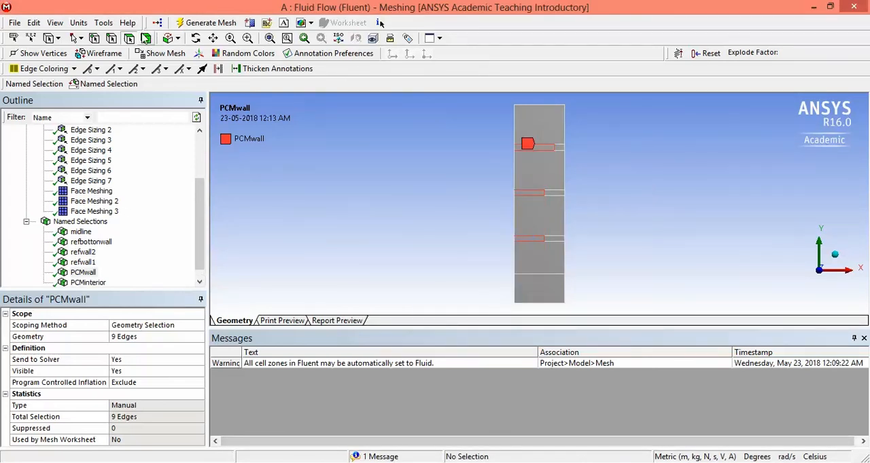
Step: Create a named selection called interior281 from the column's lowest face
left_click(544, 293)
right_click(541, 291)
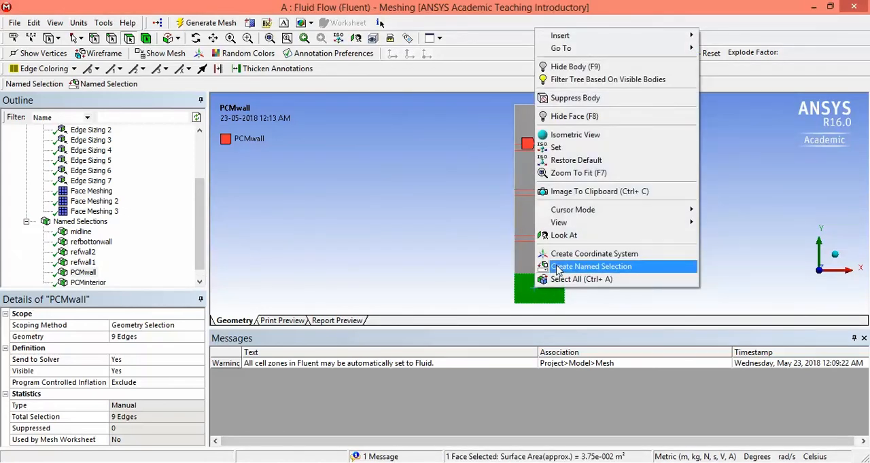
left_click(571, 267)
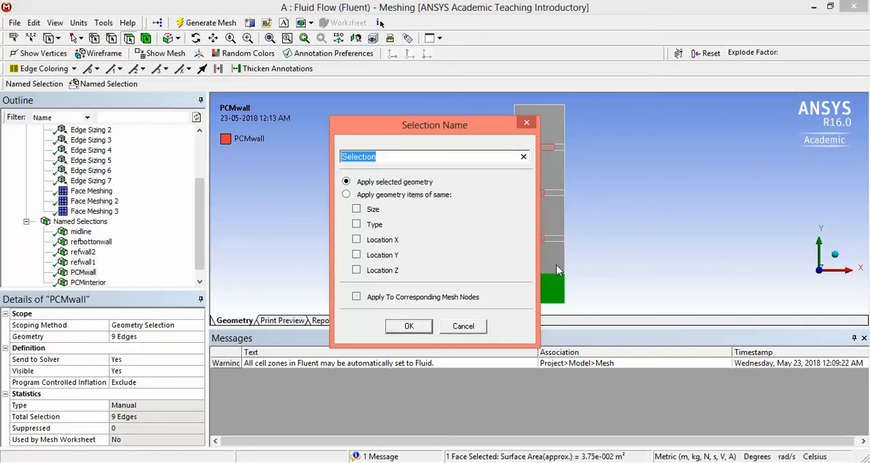
type("interior281")
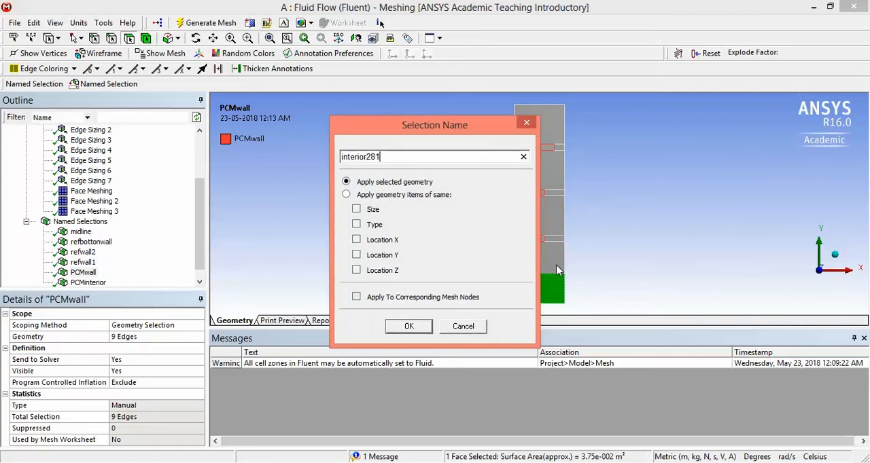
key("Return")
Step: Create a named selection called interior278 from only the large face directly above the lowest one
left_click(552, 266)
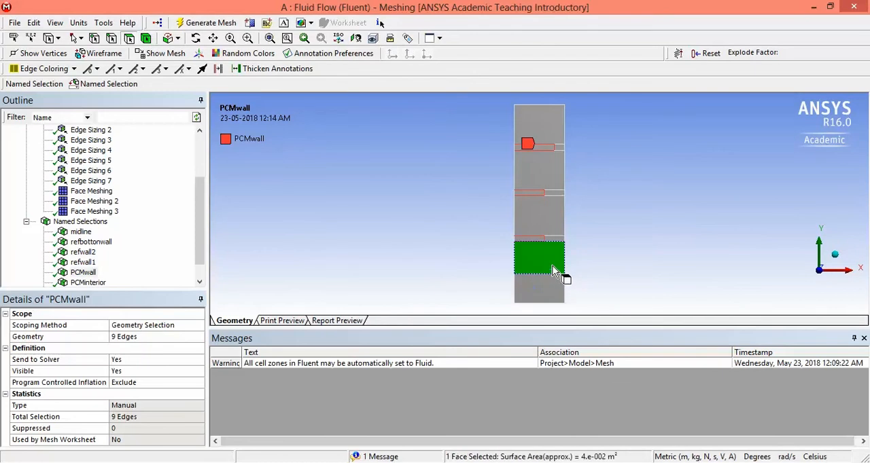
right_click(552, 266)
left_click(584, 245)
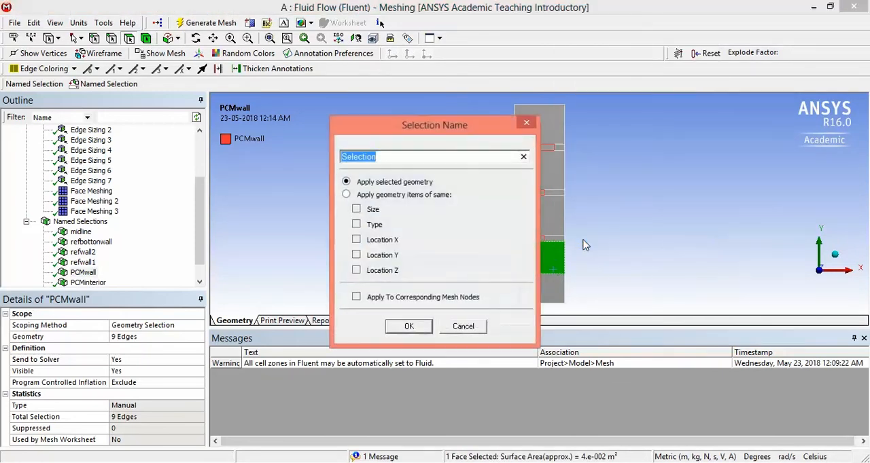
type("interior278")
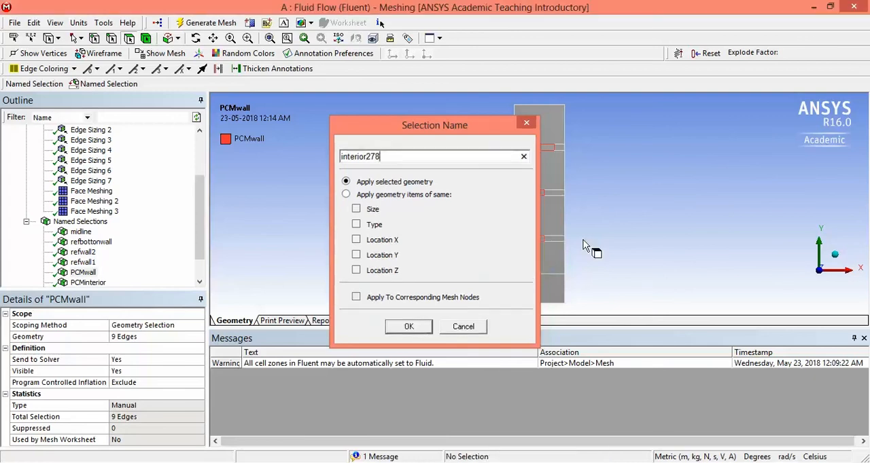
key("Return")
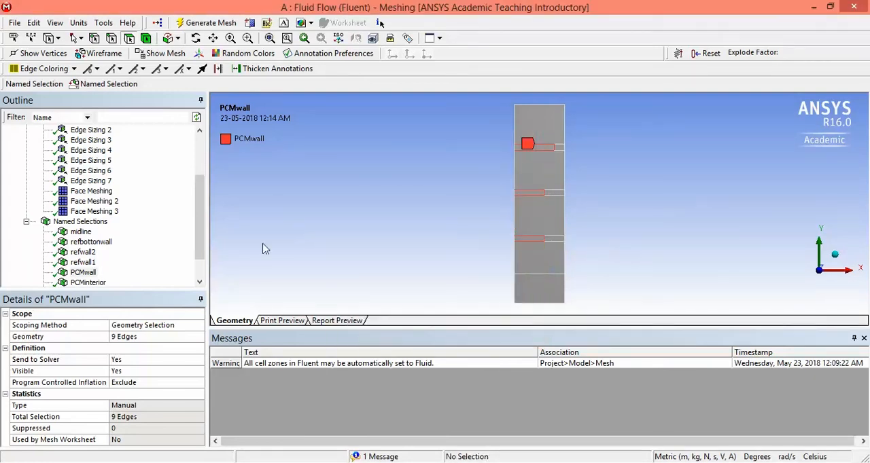
Step: Check the faces in interior281 and interior278, and delete the interior278 named selection
scroll(148, 275, "down", 1)
left_click(89, 263)
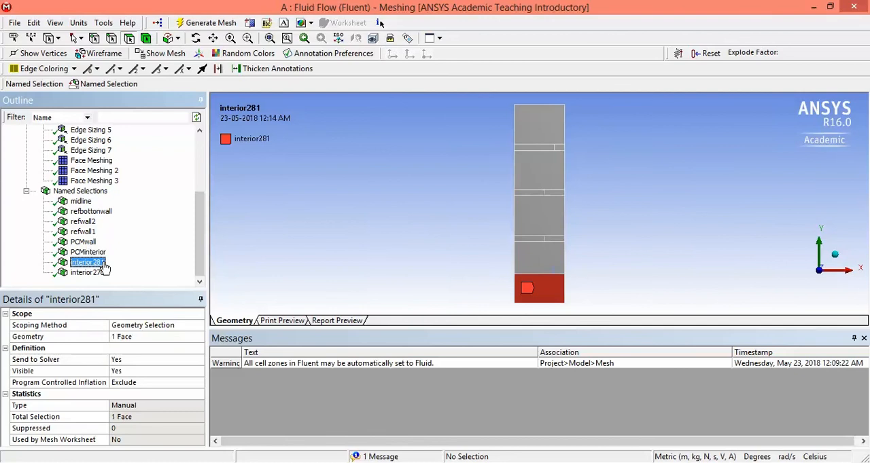
left_click(95, 273)
right_click(99, 278)
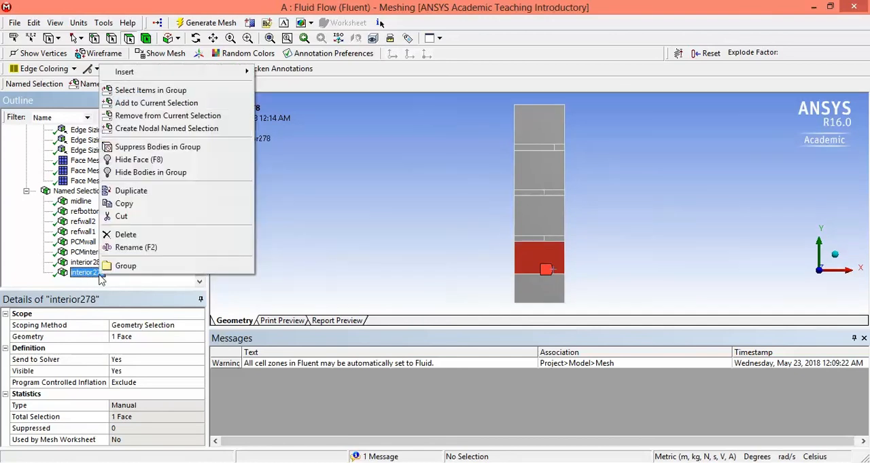
left_click(119, 236)
left_click(431, 281)
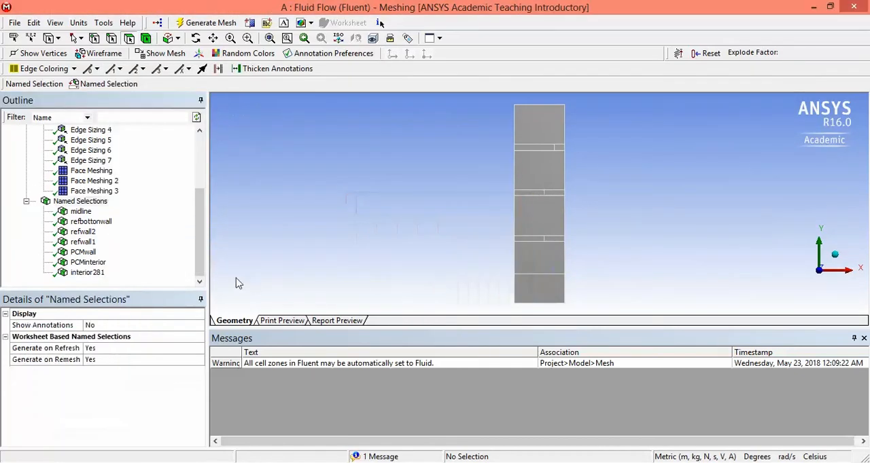
Step: Create a named selection called interior278 from the second-lowest large face and the right face of the thin strip above it
left_click(552, 255)
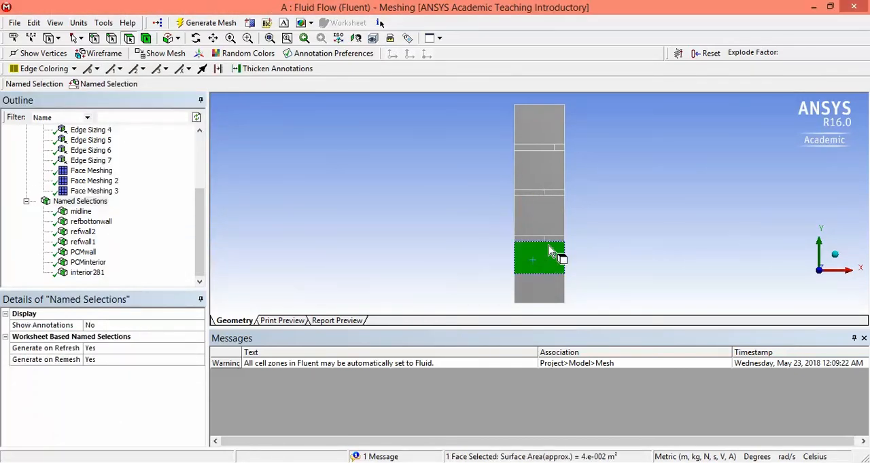
left_click(554, 239, "ctrl")
right_click(552, 257)
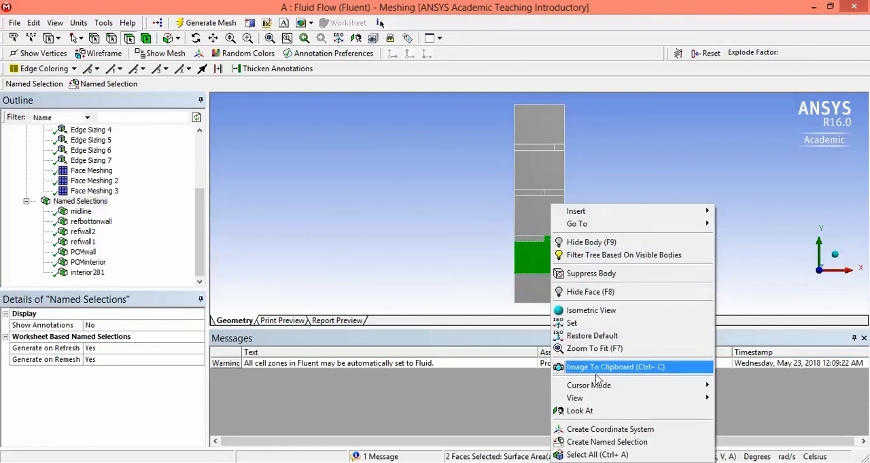
left_click(607, 442)
type("inter")
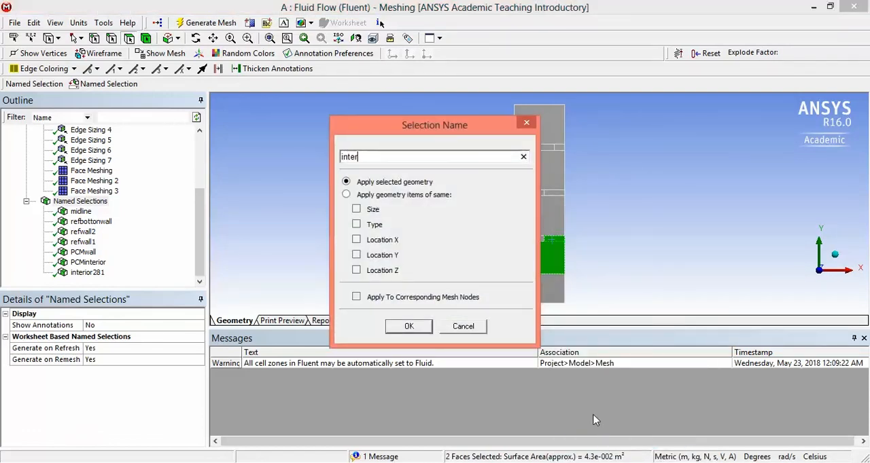
type("ior278")
key("Return")
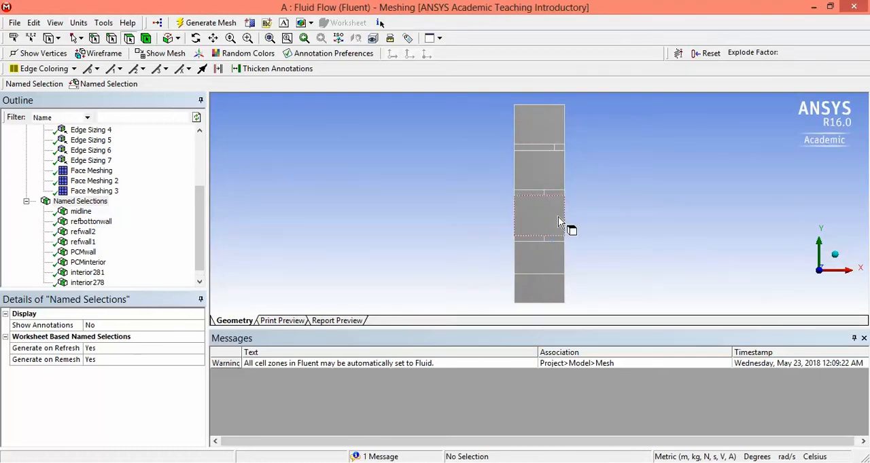
Step: Create another interior named selection from the middle large face and the right face of the middle thin strip above it
left_click(557, 217)
left_click(557, 195, "ctrl")
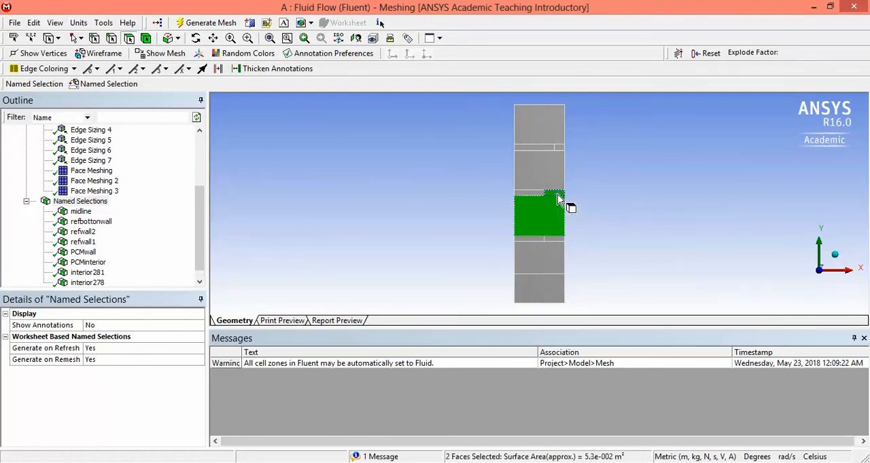
right_click(552, 219)
left_click(602, 443)
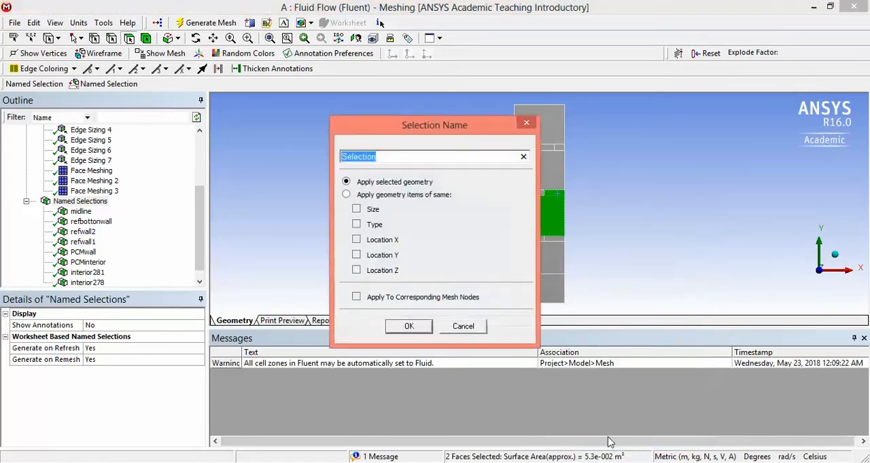
type("interior")
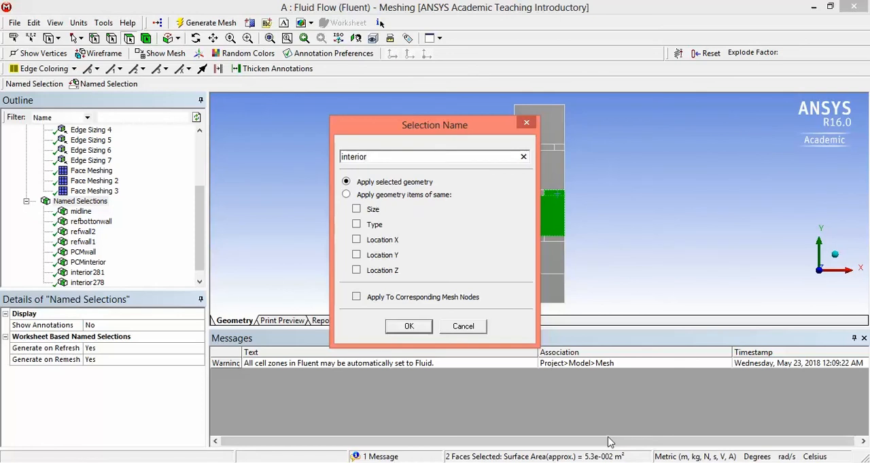
type("278")
key("Return")
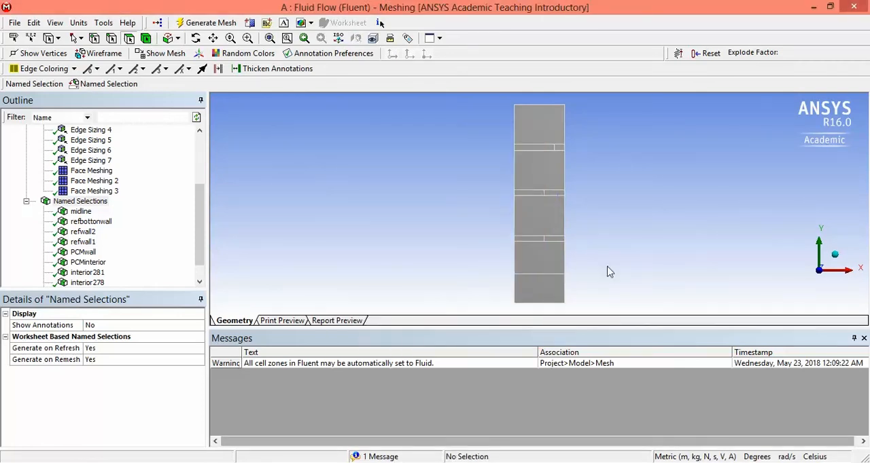
Step: Create a named selection called interior274 from the second-highest large face and the small right face of the uppermost thin strip
left_click(558, 184)
left_click(559, 148, "ctrl")
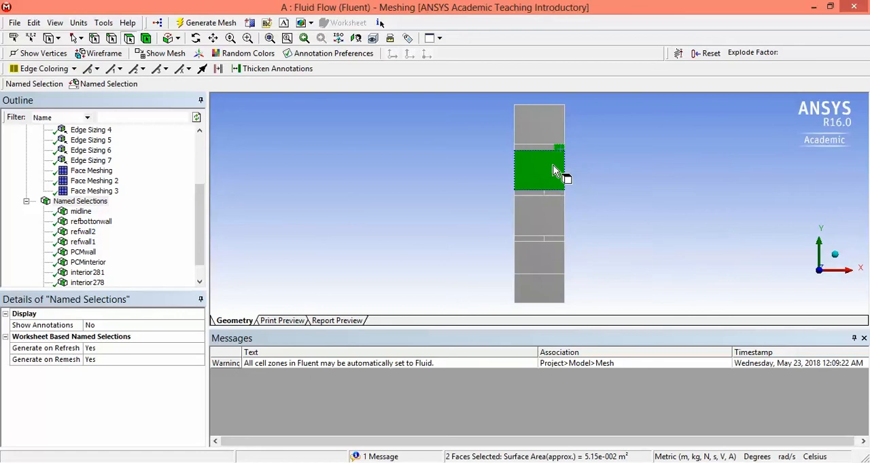
right_click(554, 171)
left_click(611, 404)
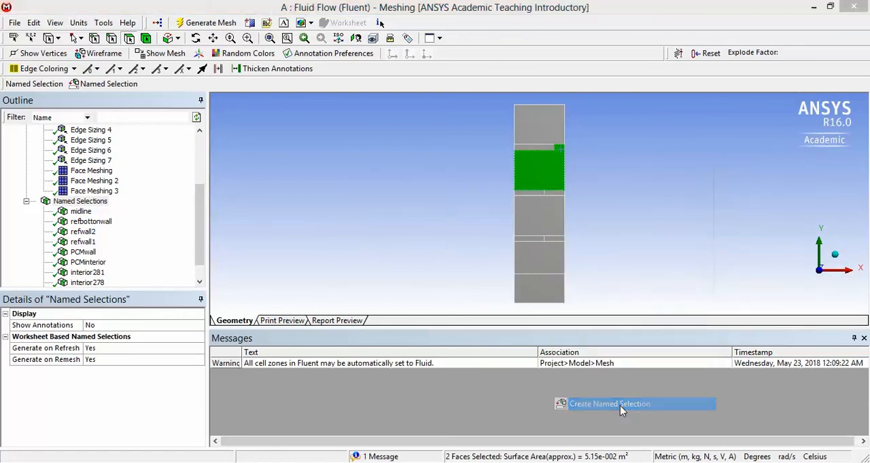
type("interior")
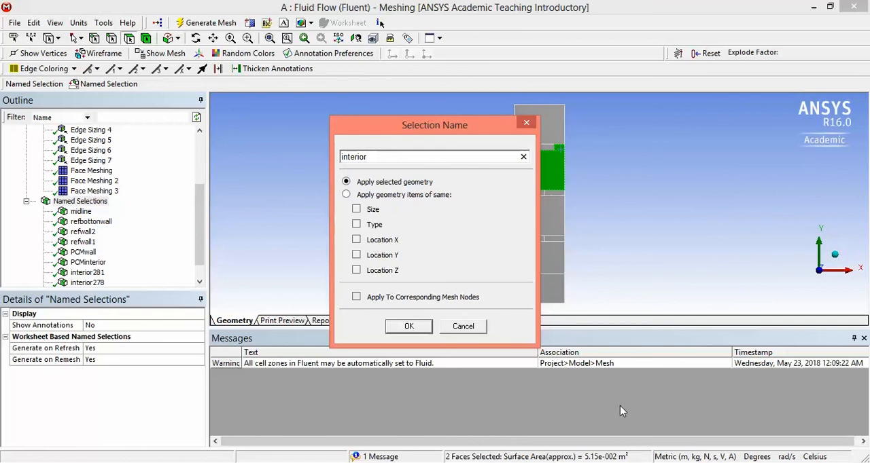
type("274")
key("Return")
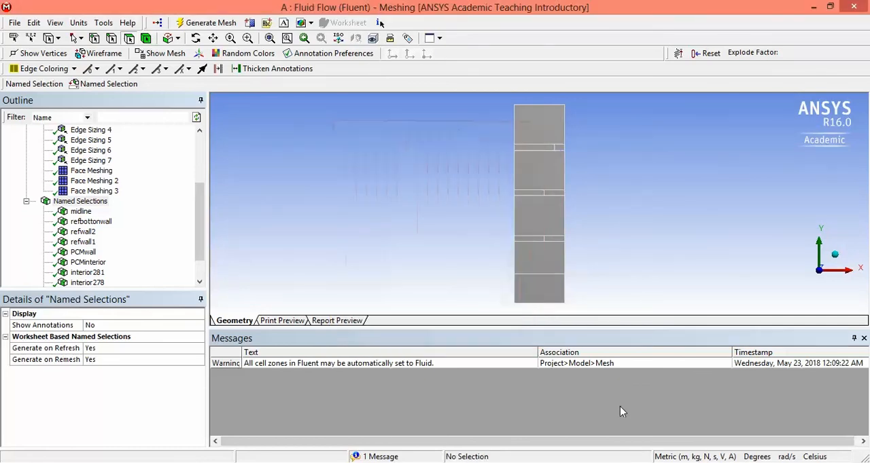
Step: Create a named selection called interior270 from the topmost large face of the column
left_click(540, 121)
right_click(536, 123)
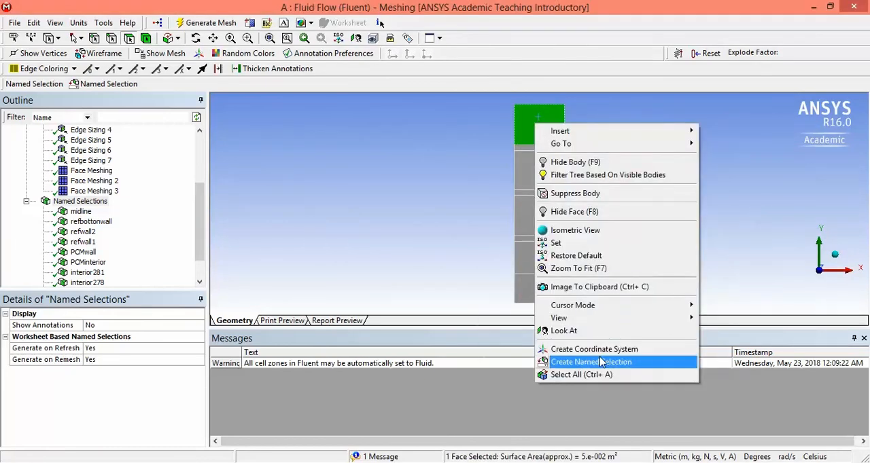
left_click(599, 358)
type("i")
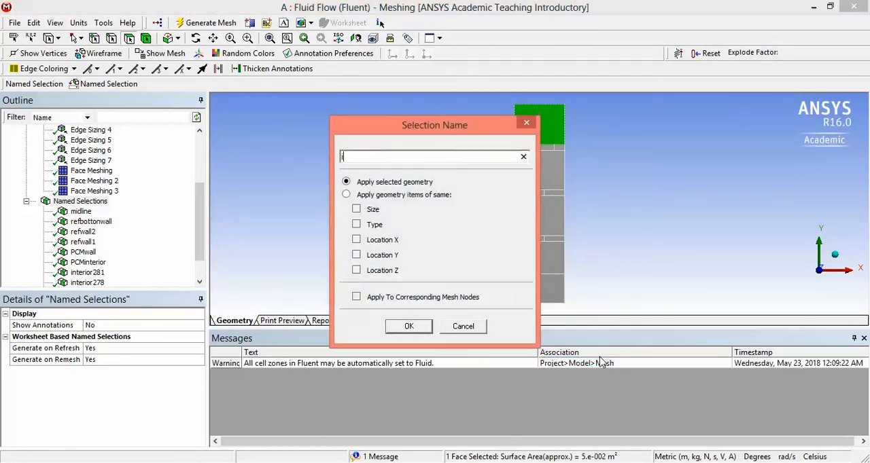
type("nterior")
type("278")
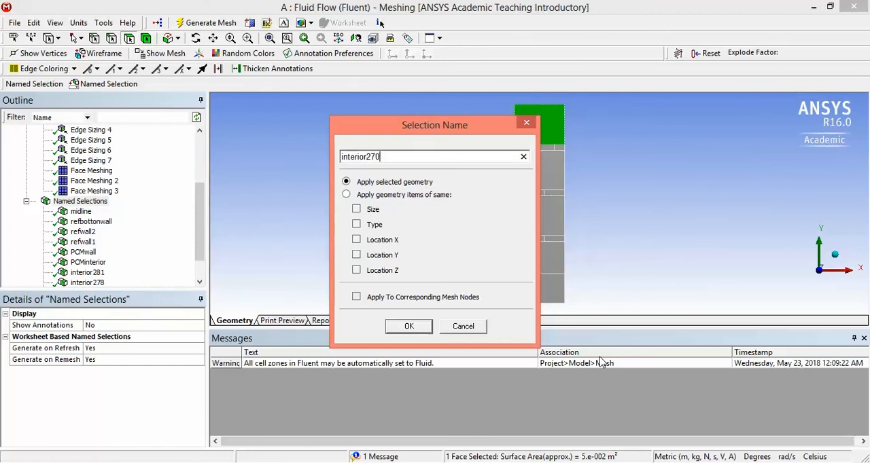
key("Return")
Step: Highlight interior281, interior278, interior276, interior274, interior270 and PCMinterior together to check which faces they cover
scroll(202, 281, "down", 2)
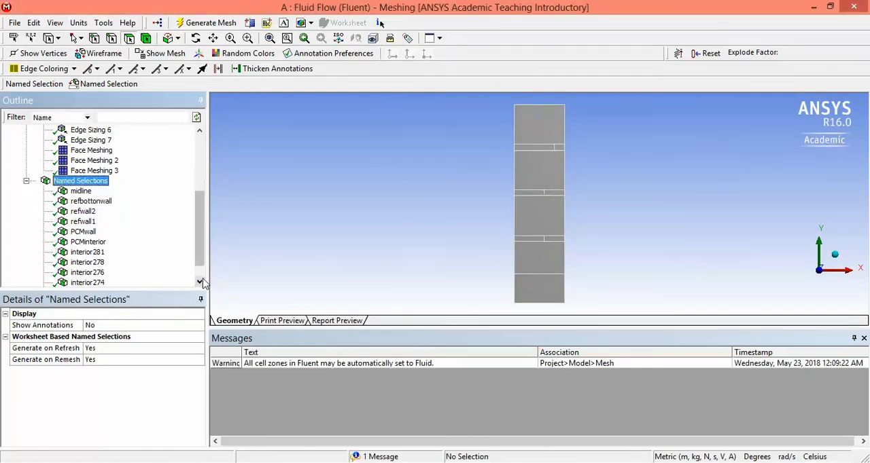
left_click(89, 232)
left_click(95, 242, "ctrl")
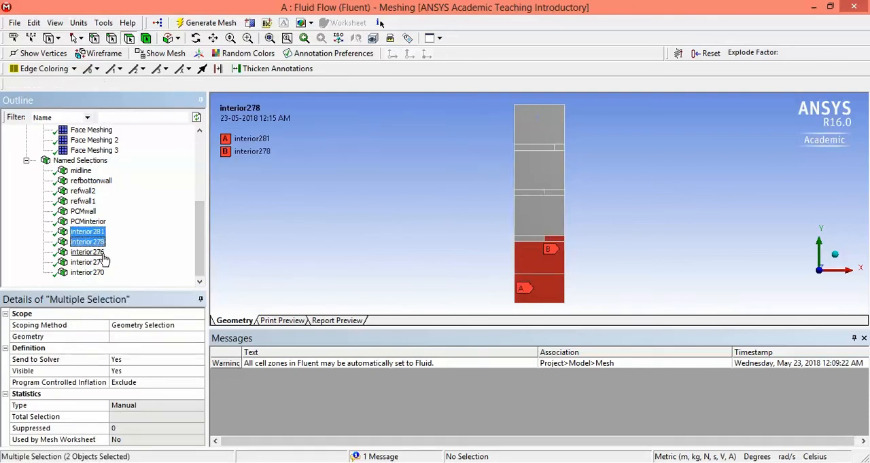
left_click(95, 252, "ctrl")
left_click(99, 264, "ctrl")
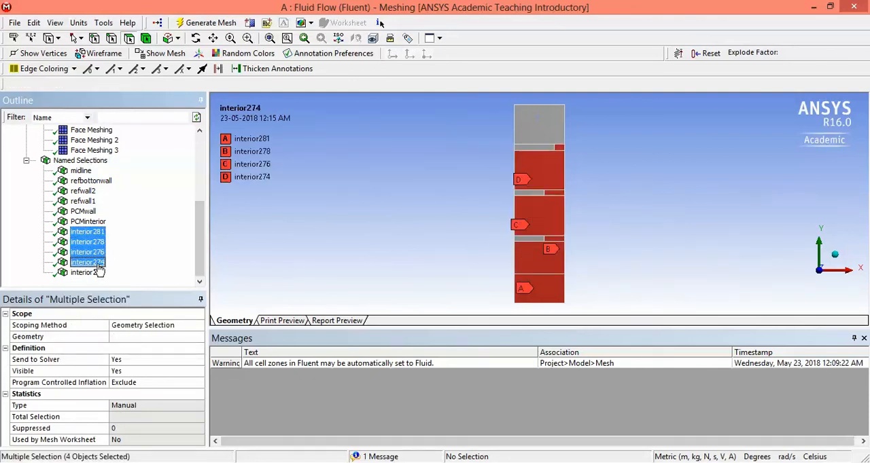
left_click(95, 272, "ctrl")
left_click(95, 222, "ctrl")
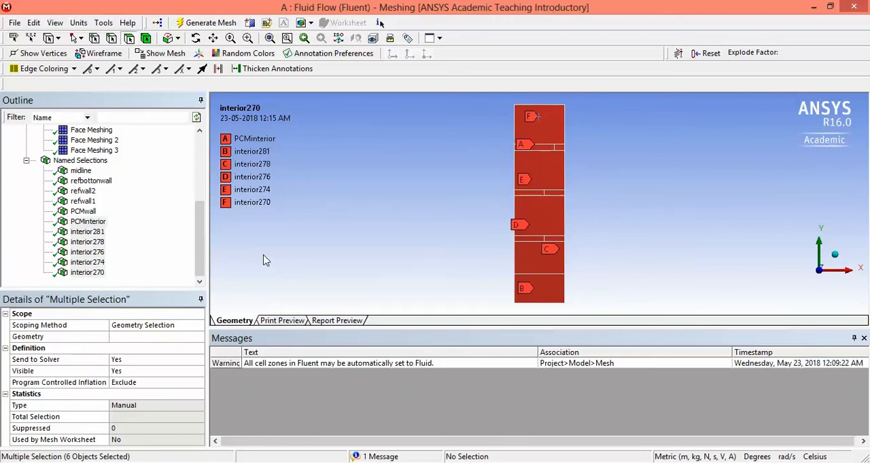
Step: Review the edges and faces of every named selection by highlighting them cumulatively from midline through interior270
left_click(81, 171)
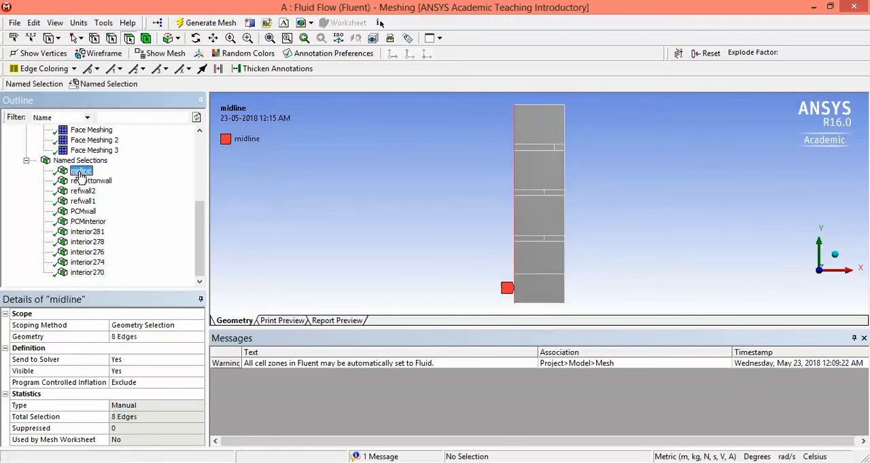
left_click(87, 180, "ctrl")
left_click(84, 191, "ctrl")
left_click(85, 201, "ctrl")
left_click(84, 212, "ctrl")
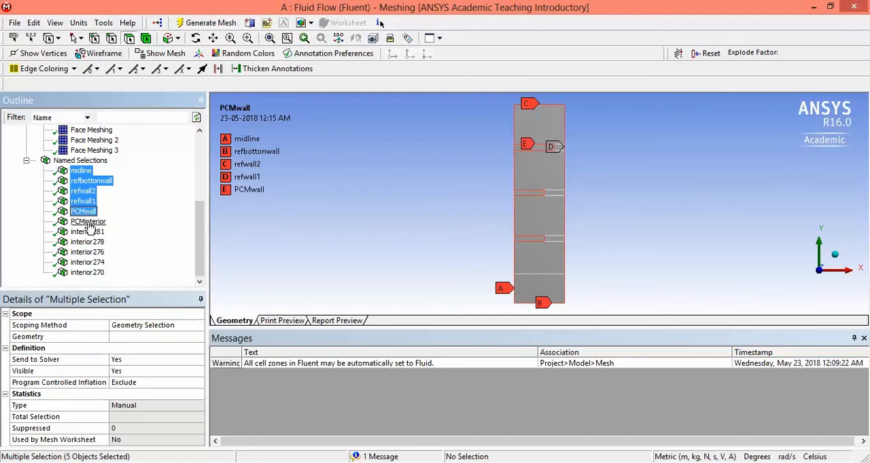
left_click(88, 221, "ctrl")
left_click(87, 232, "ctrl")
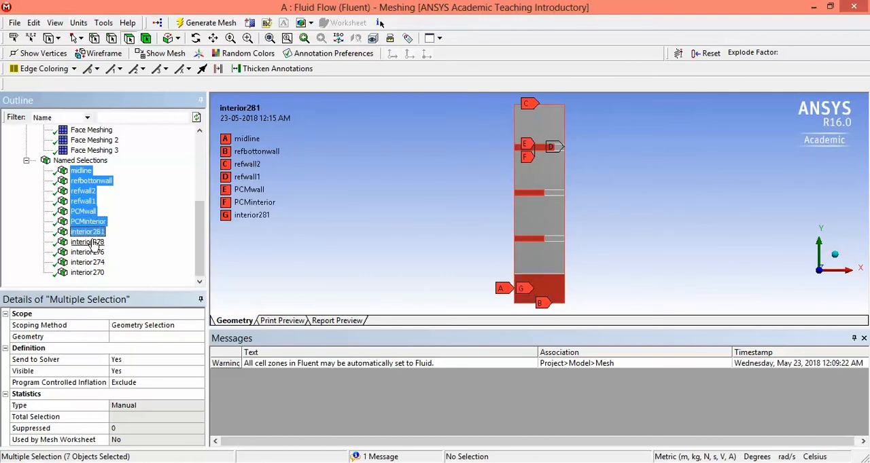
left_click(87, 242, "ctrl")
left_click(87, 252, "ctrl")
left_click(87, 262, "ctrl")
left_click(87, 272, "ctrl")
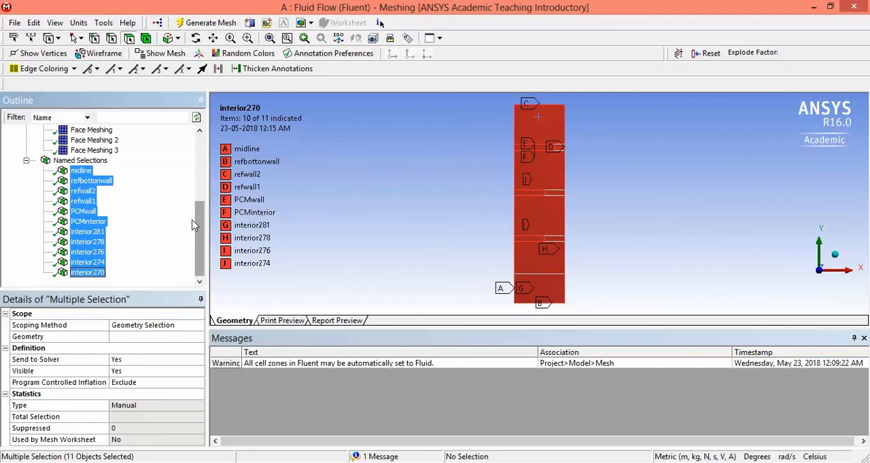
left_click(80, 170)
left_click(80, 160)
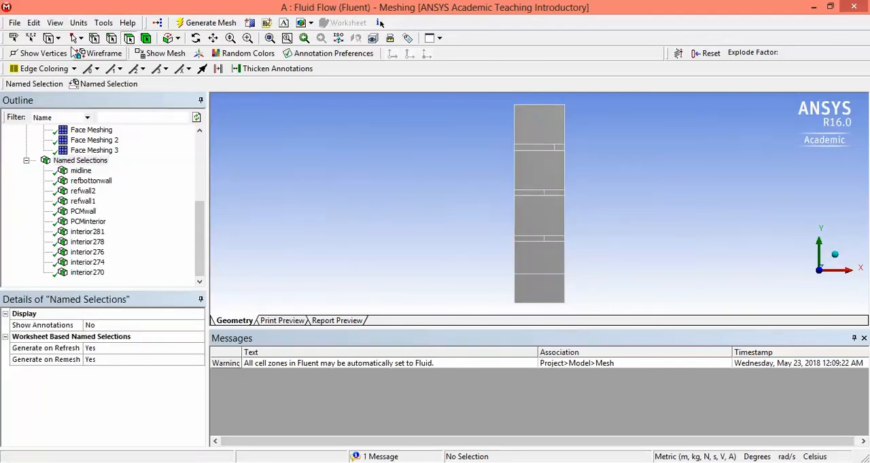
Step: Save the project with the completed named selections
left_click(15, 22)
left_click(27, 41)
left_click(14, 23)
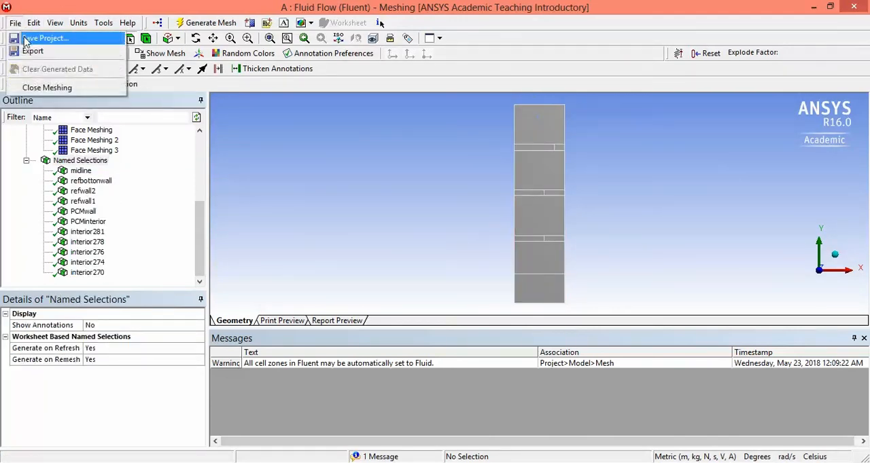
left_click(27, 37)
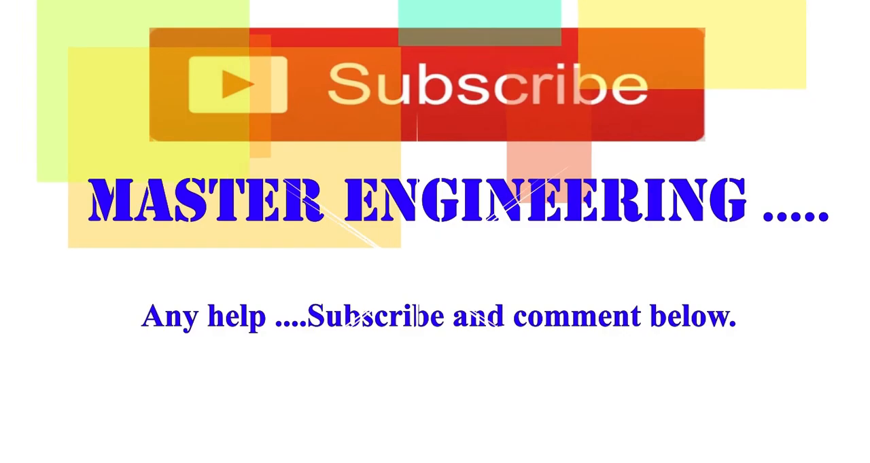